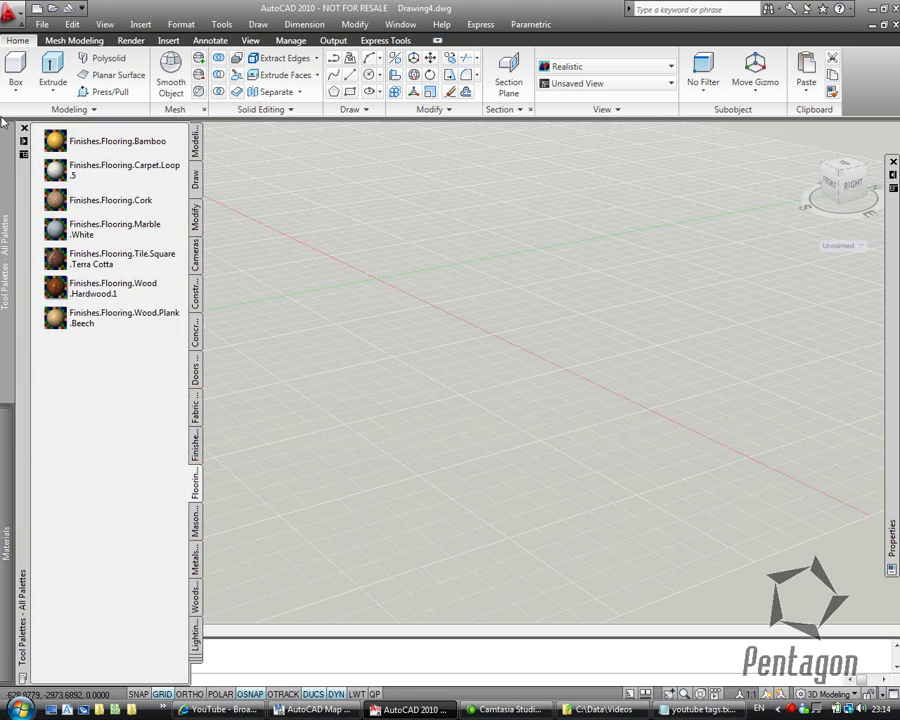
- Model a rectangular box 100 high on the ground plane as the floor slab
{"action": "left_click", "coordinate": [15, 68]}
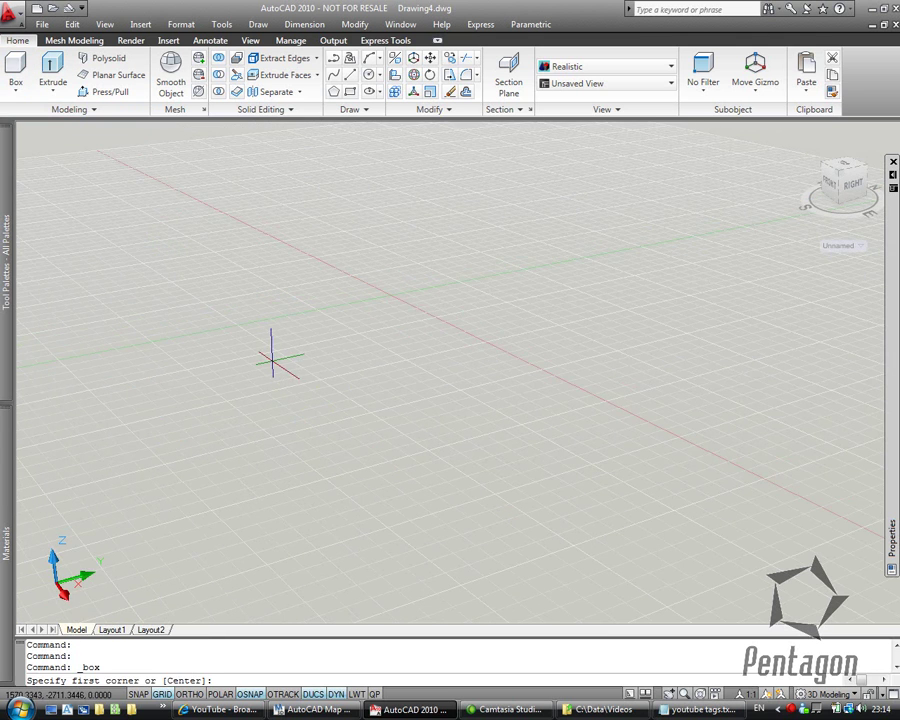
{"action": "middle_click_drag", "start_coordinate": [273, 360], "coordinate": [231, 420]}
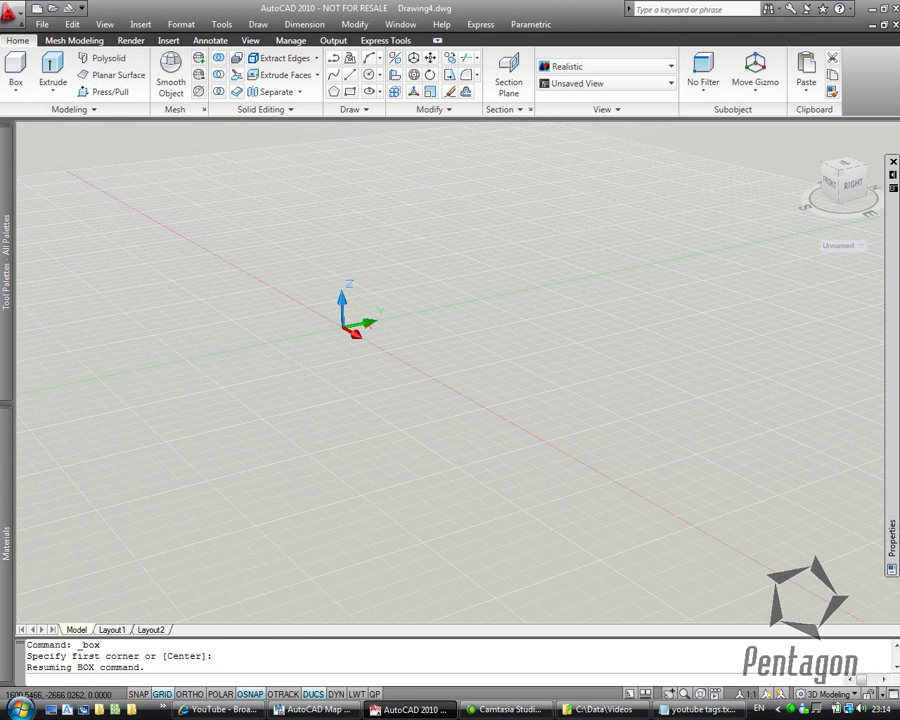
{"action": "left_click", "coordinate": [300, 312]}
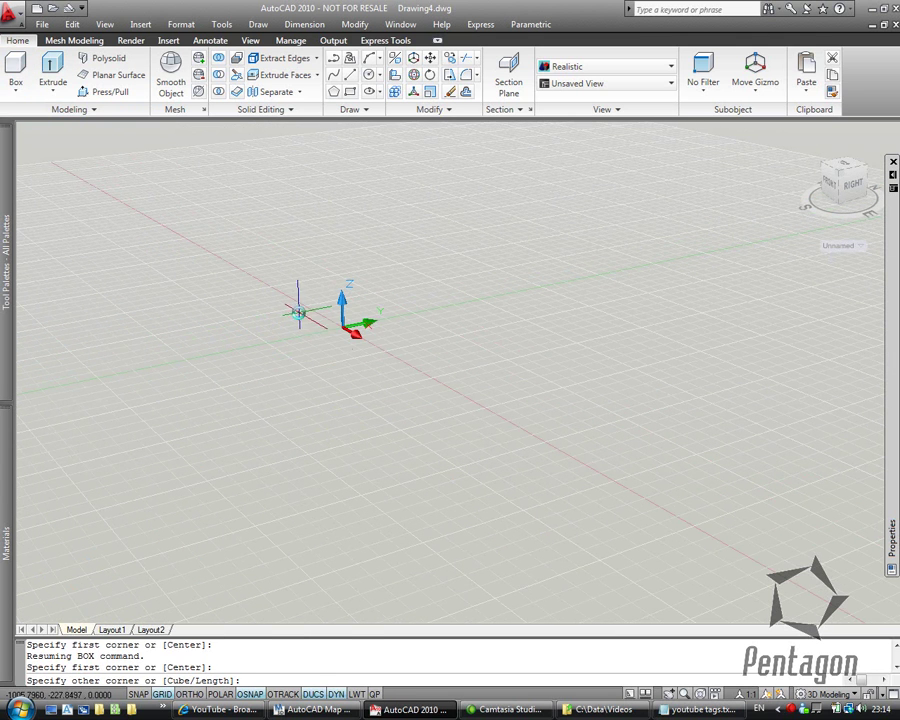
{"action": "left_click", "coordinate": [588, 348]}
{"action": "type", "text": "100"}
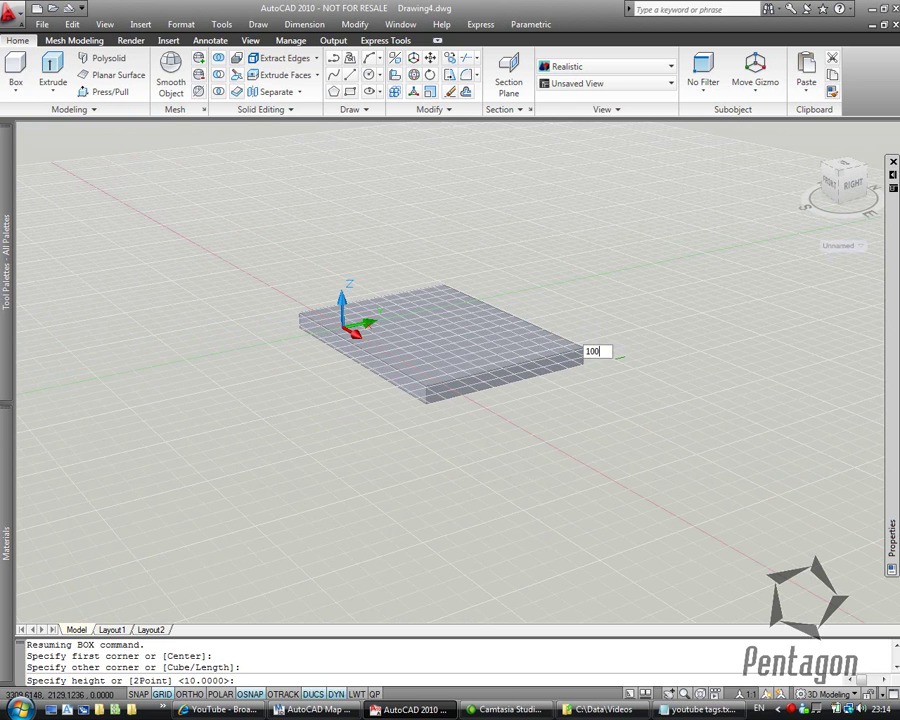
{"action": "key", "text": "Return"}
- Model a thin upright wall box about 2657 high on top of the slab, along its back short edge
{"action": "scroll", "coordinate": [413, 320], "scroll_direction": "up", "scroll_amount": 2}
{"action": "middle_click_drag", "start_coordinate": [411, 316], "coordinate": [444, 505]}
{"action": "scroll", "coordinate": [350, 300], "scroll_direction": "up", "scroll_amount": 1}
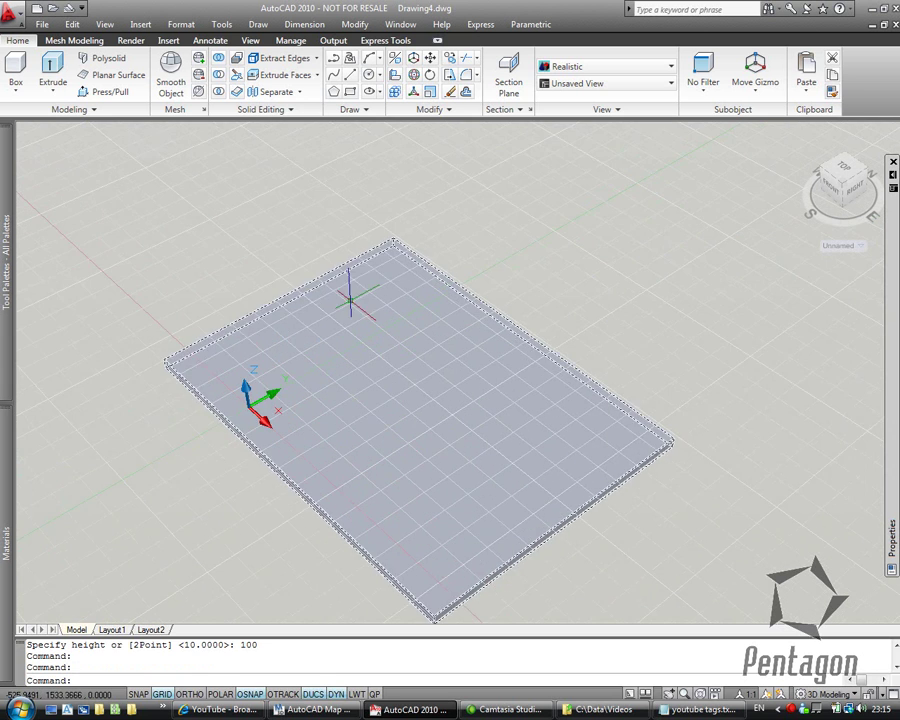
{"action": "middle_click_drag", "start_coordinate": [350, 300], "coordinate": [404, 394], "text": "shift"}
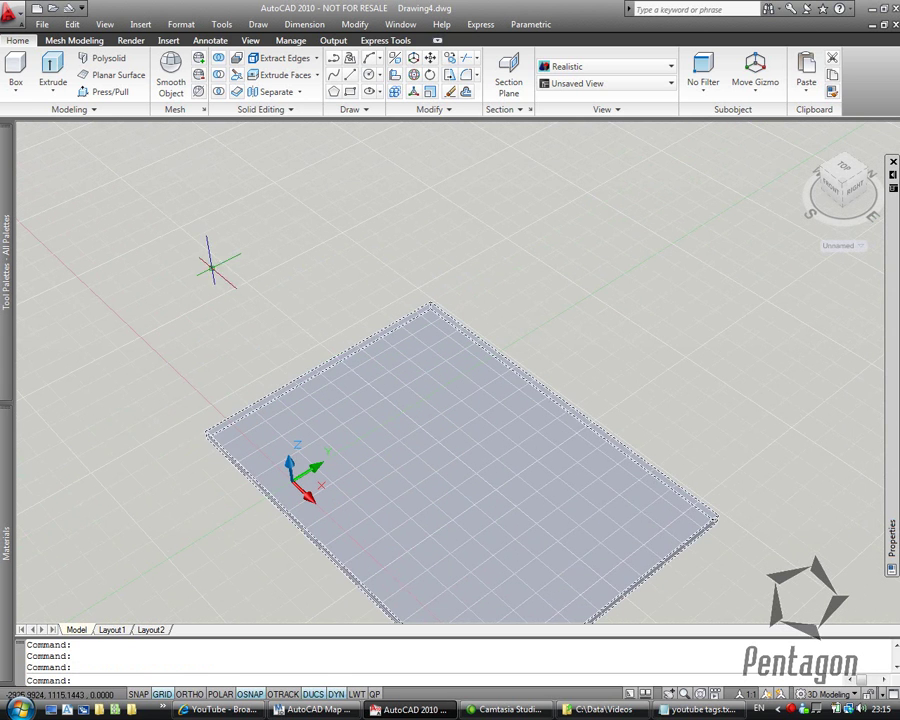
{"action": "left_click", "coordinate": [14, 78]}
{"action": "left_click", "coordinate": [249, 426]}
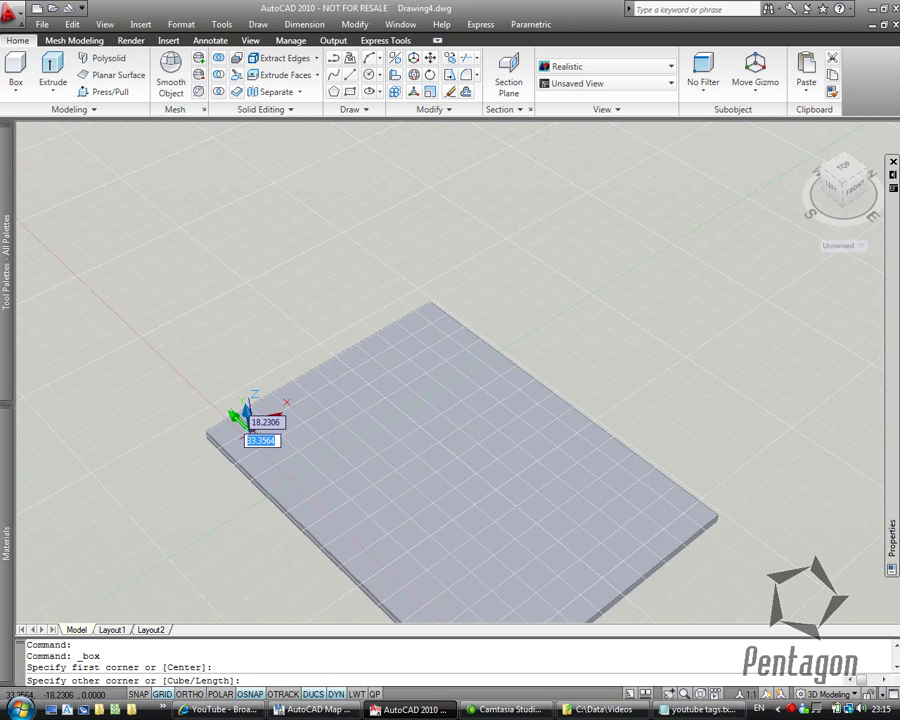
{"action": "left_click", "coordinate": [444, 320]}
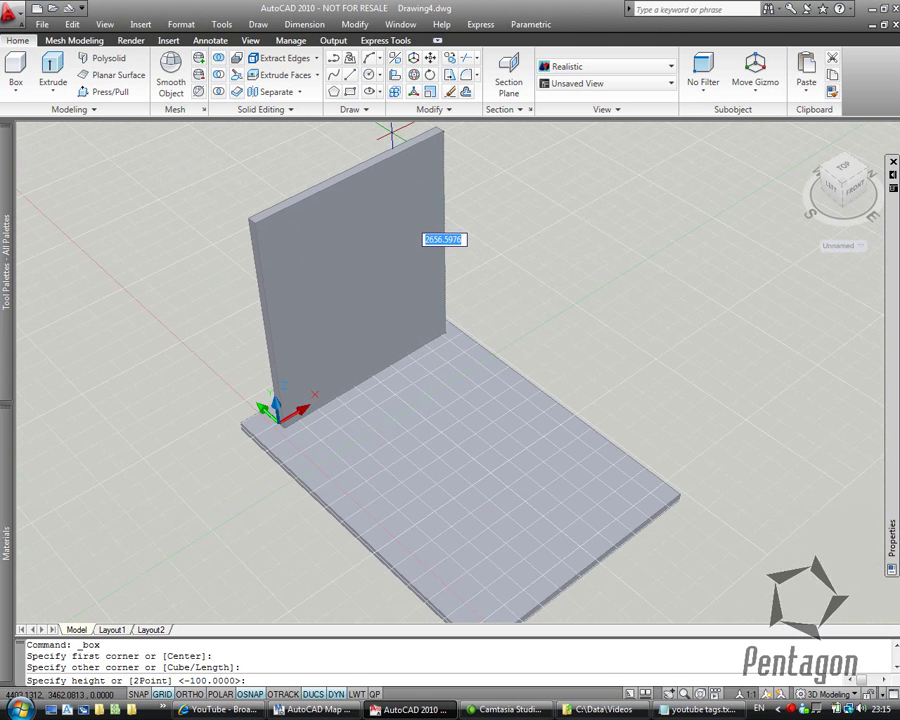
{"action": "left_click", "coordinate": [392, 133]}
- Model a wide rectangular panel box on the middle of the wall's front face, with a height of 75
{"action": "middle_click_drag", "start_coordinate": [352, 312], "coordinate": [331, 264], "text": "shift"}
{"action": "scroll", "coordinate": [331, 264], "scroll_direction": "up", "scroll_amount": 2}
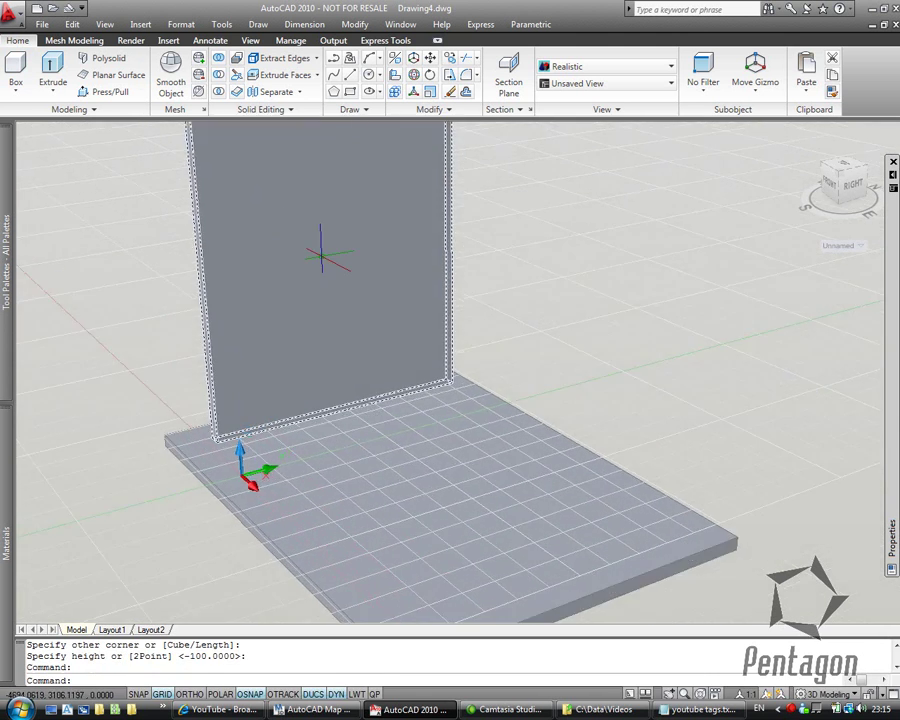
{"action": "left_click", "coordinate": [14, 68]}
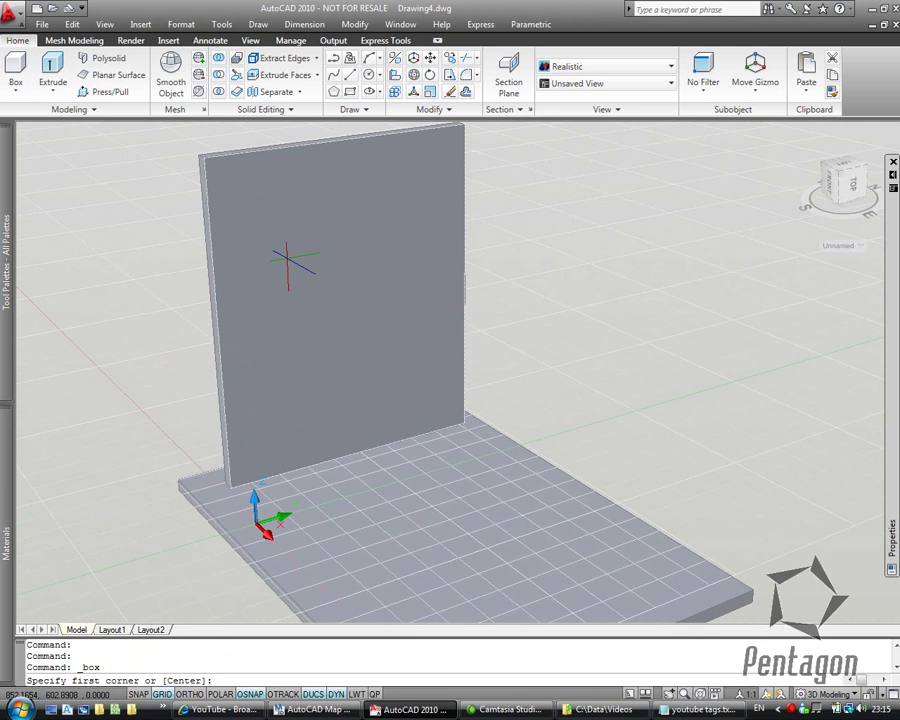
{"action": "left_click", "coordinate": [279, 264]}
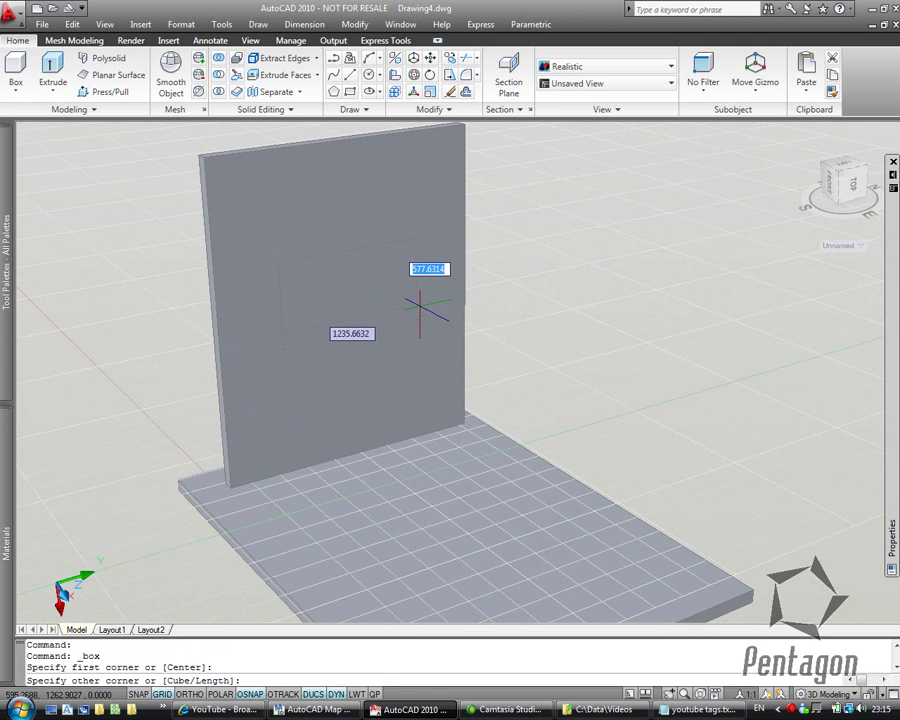
{"action": "left_click", "coordinate": [428, 307]}
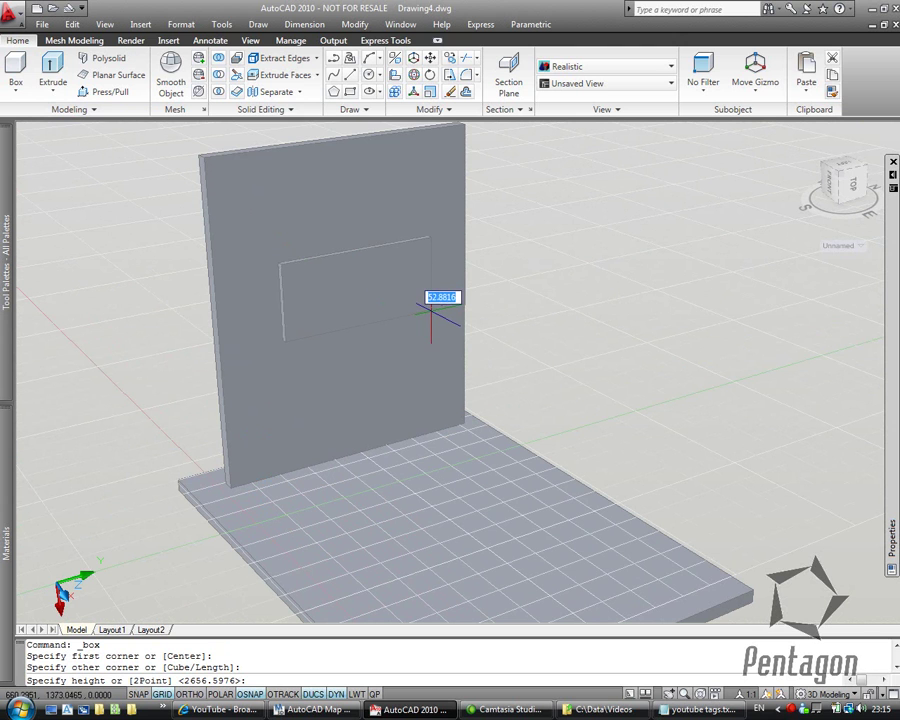
{"action": "type", "text": "75"}
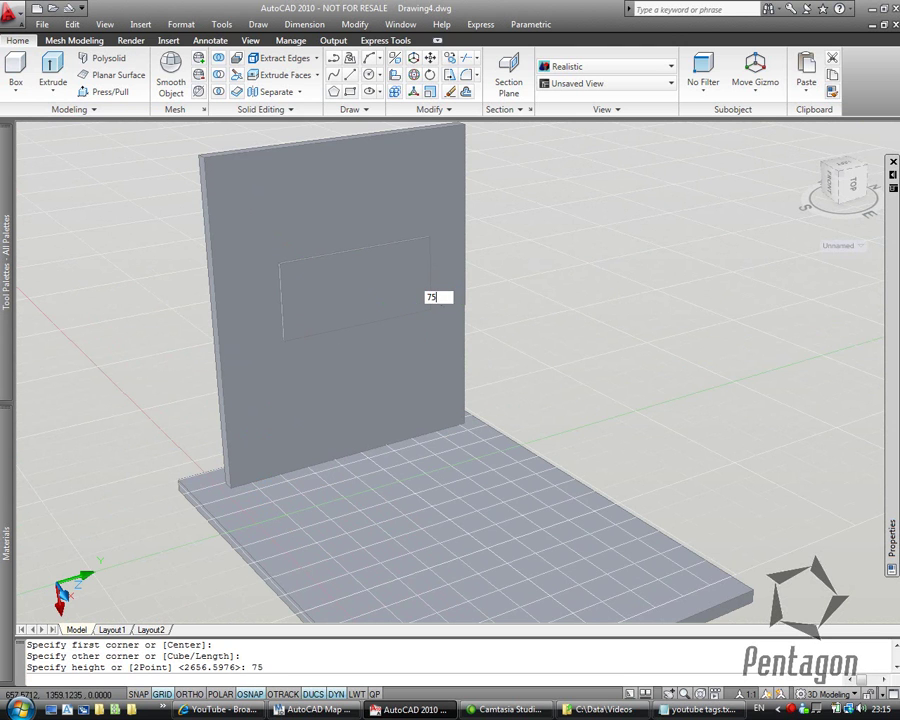
{"action": "key", "text": "Return"}
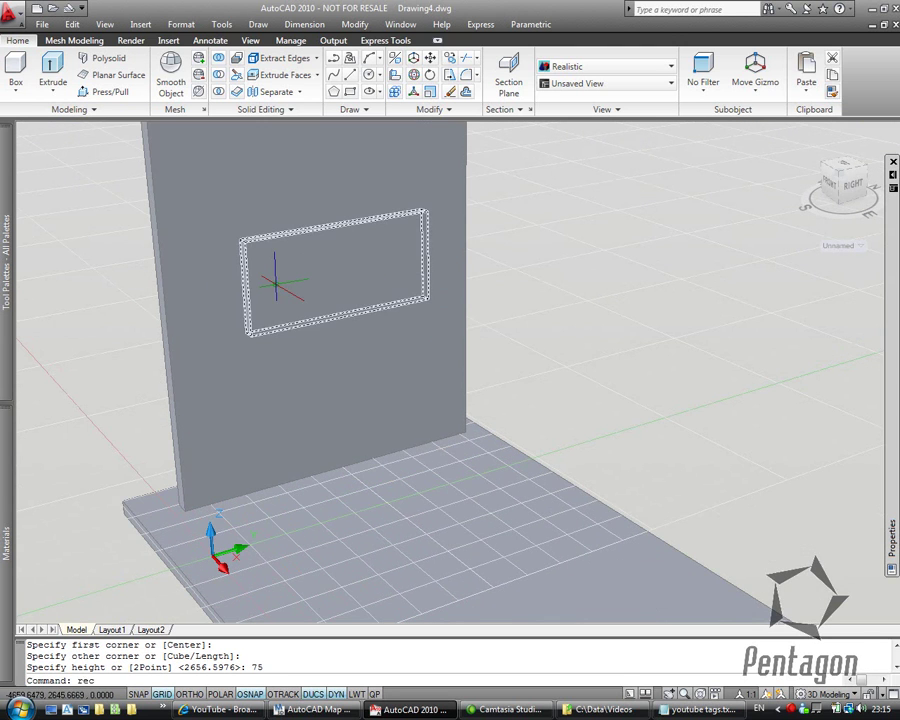
- Draw a rectangle on the wall panel's front face, inset from its edges to leave a narrow border
{"action": "type", "text": "rec"}
{"action": "key", "text": "Return"}
{"action": "middle_click_drag", "start_coordinate": [270, 290], "coordinate": [237, 240], "text": "shift"}
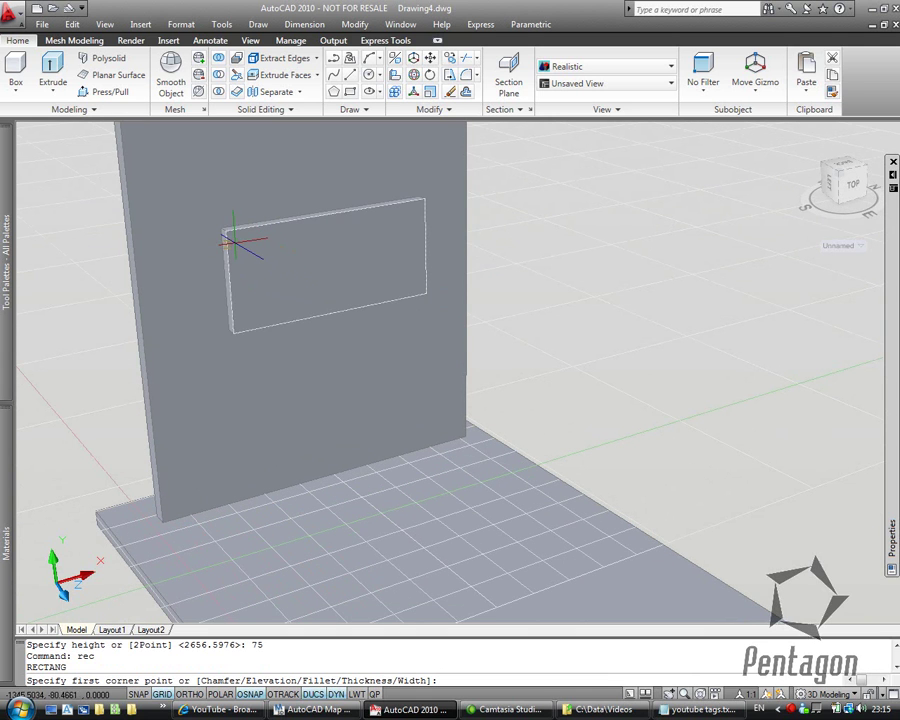
{"action": "left_click", "coordinate": [238, 239]}
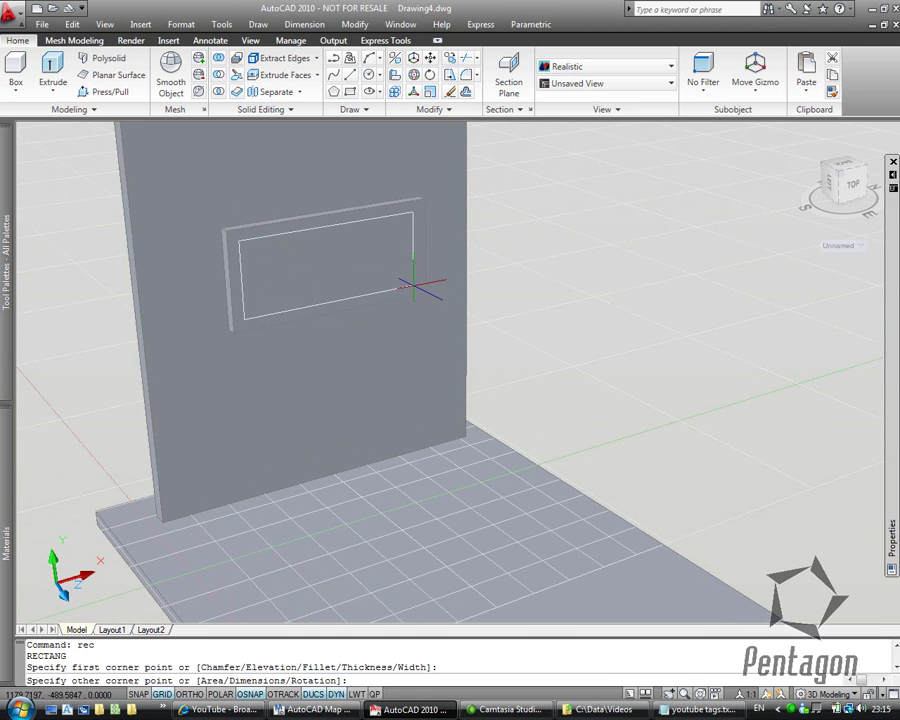
{"action": "left_click", "coordinate": [412, 287]}
- Press/pull the area inside the inset rectangle by 50 into the panel to form a recessed screen
{"action": "scroll", "coordinate": [271, 257], "scroll_direction": "up", "scroll_amount": 2}
{"action": "middle_click_drag", "start_coordinate": [271, 257], "coordinate": [311, 327]}
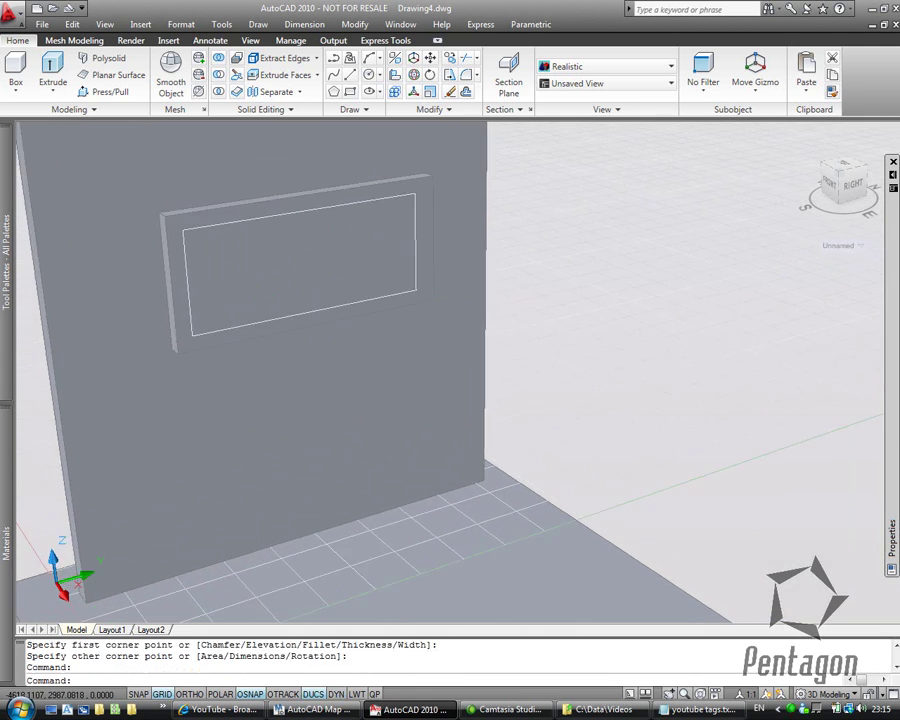
{"action": "left_click", "coordinate": [110, 91]}
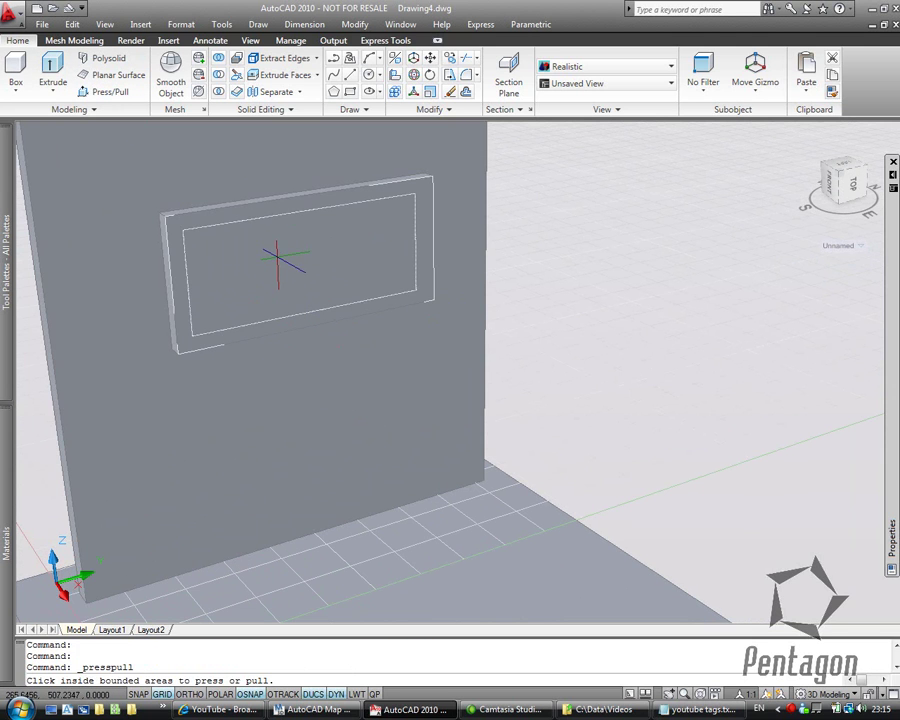
{"action": "left_click", "coordinate": [273, 256]}
{"action": "type", "text": "50"}
{"action": "key", "text": "Return"}
- Switch to the Conceptual visual style and add an upright box about 54 by 200 on the panel's right-hand border, 10 high
{"action": "left_click", "coordinate": [588, 66]}
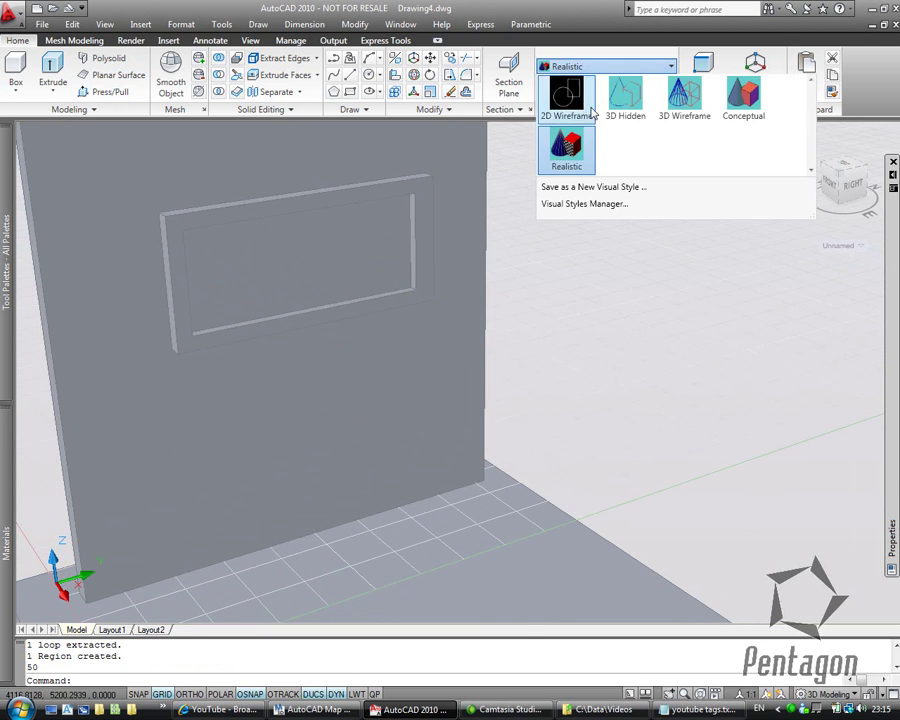
{"action": "left_click", "coordinate": [741, 117]}
{"action": "middle_click_drag", "start_coordinate": [538, 362], "coordinate": [515, 305], "text": "shift"}
{"action": "scroll", "coordinate": [438, 255], "scroll_direction": "up", "scroll_amount": 1}
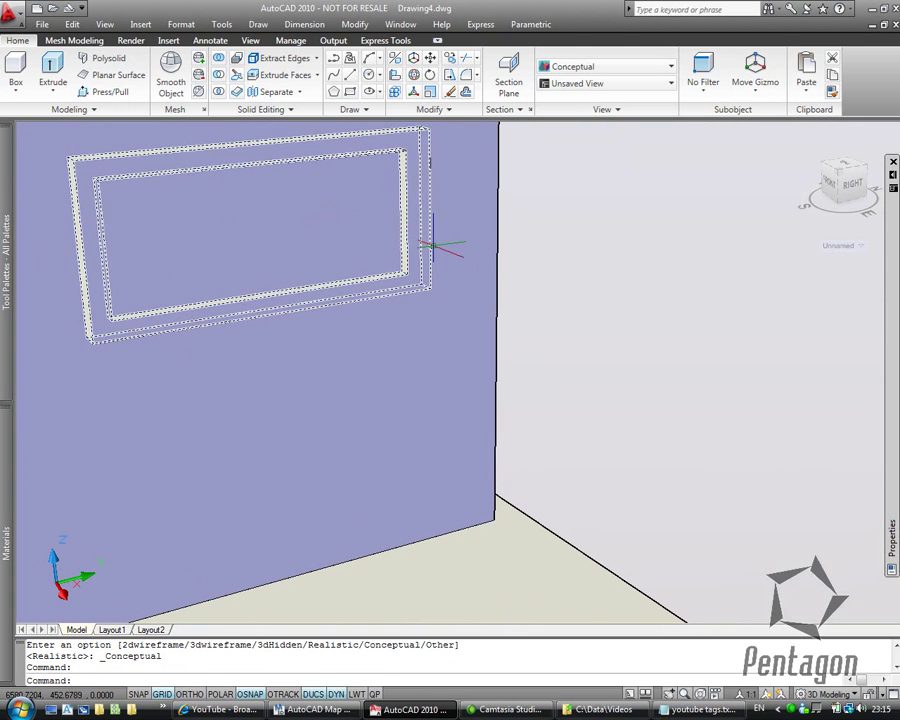
{"action": "middle_click_drag", "start_coordinate": [430, 247], "coordinate": [442, 285]}
{"action": "left_click", "coordinate": [15, 68]}
{"action": "scroll", "coordinate": [464, 386], "scroll_direction": "up", "scroll_amount": 2}
{"action": "scroll", "coordinate": [465, 400], "scroll_direction": "up", "scroll_amount": 1}
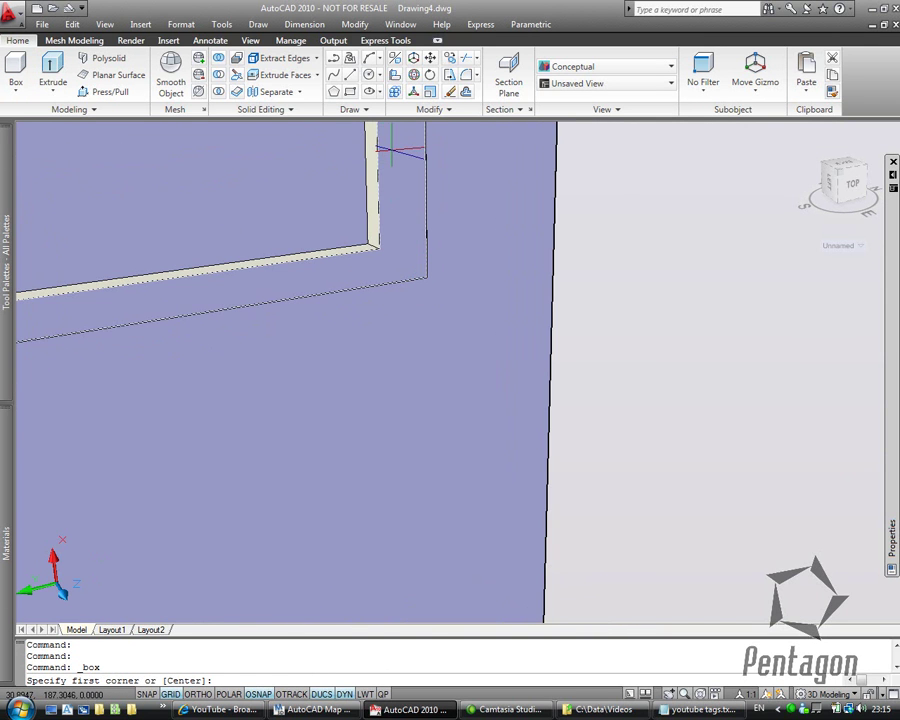
{"action": "left_click", "coordinate": [393, 150]}
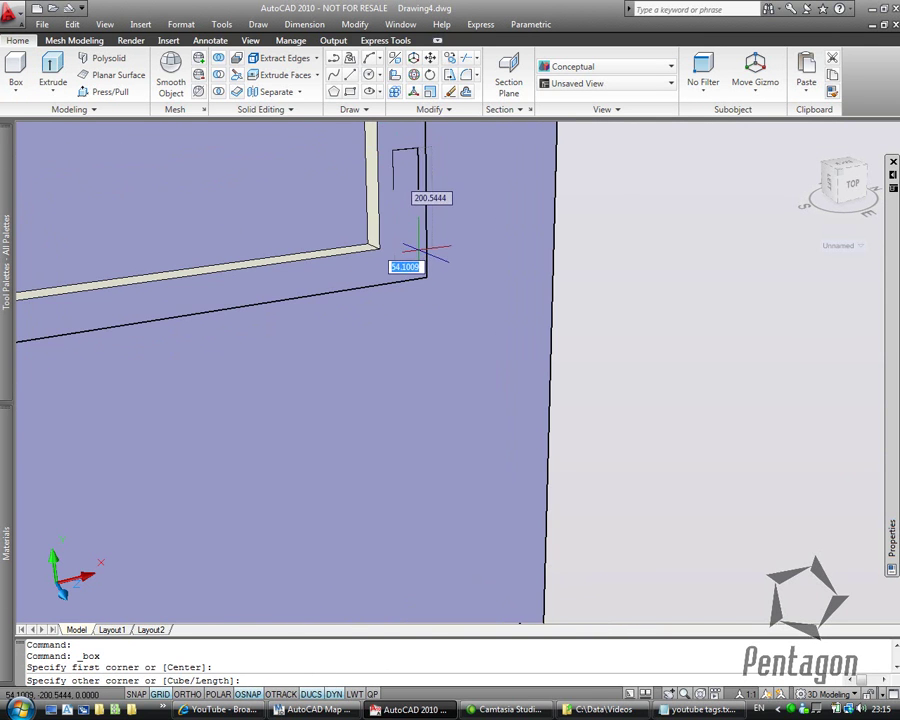
{"action": "left_click", "coordinate": [418, 250]}
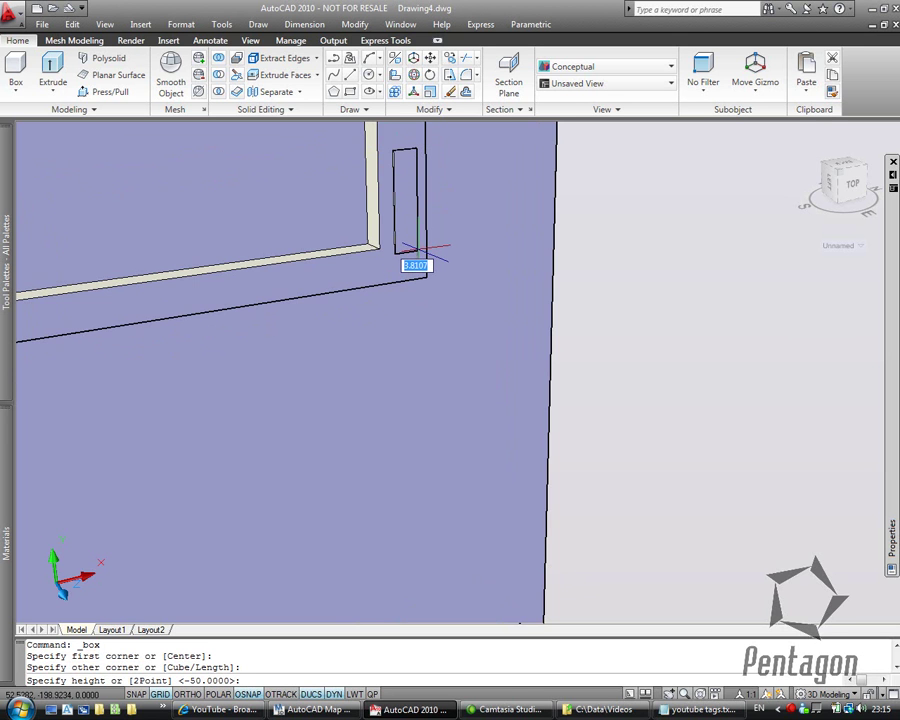
{"action": "type", "text": "10"}
{"action": "key", "text": "Return"}
- Set the visual style to Realistic with the whole model in view
{"action": "middle_click_drag", "start_coordinate": [421, 250], "coordinate": [482, 318], "text": "shift"}
{"action": "scroll", "coordinate": [387, 370], "scroll_direction": "down", "scroll_amount": 4}
{"action": "left_click", "coordinate": [620, 68]}
{"action": "left_click", "coordinate": [572, 158]}
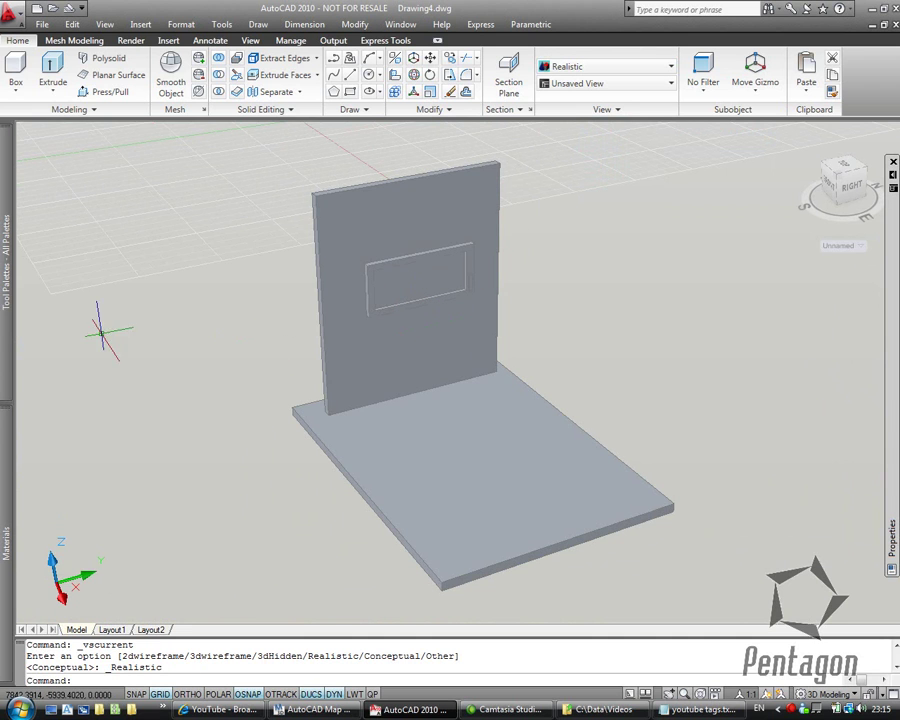
- Load the Finishes.Flooring.Wood.Hardwood.1 material into the drawing without assigning it to any object
{"action": "mouse_move", "coordinate": [3, 340]}
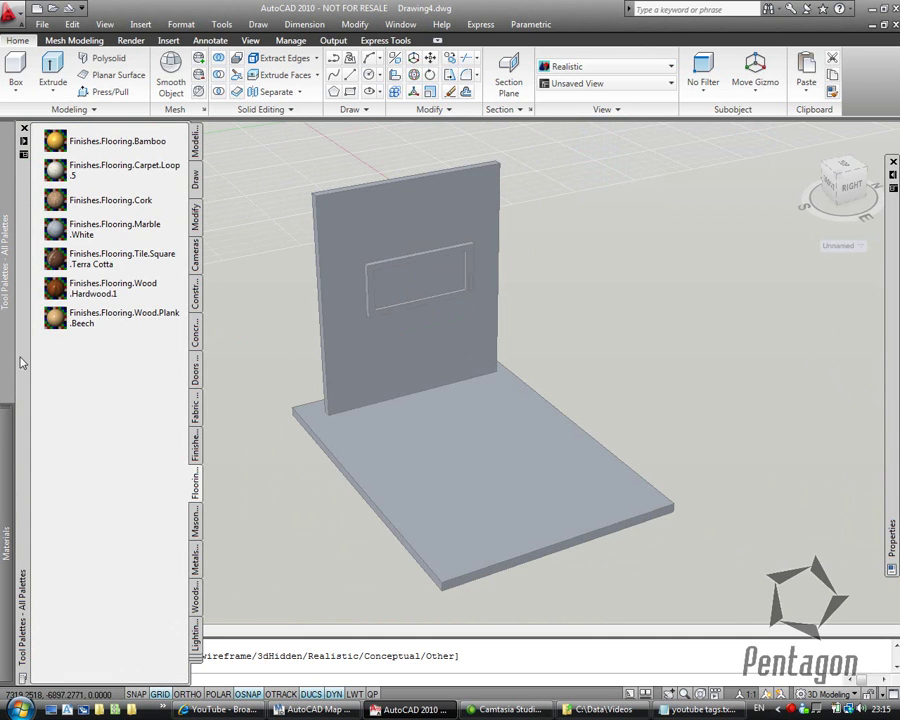
{"action": "mouse_move", "coordinate": [6, 450]}
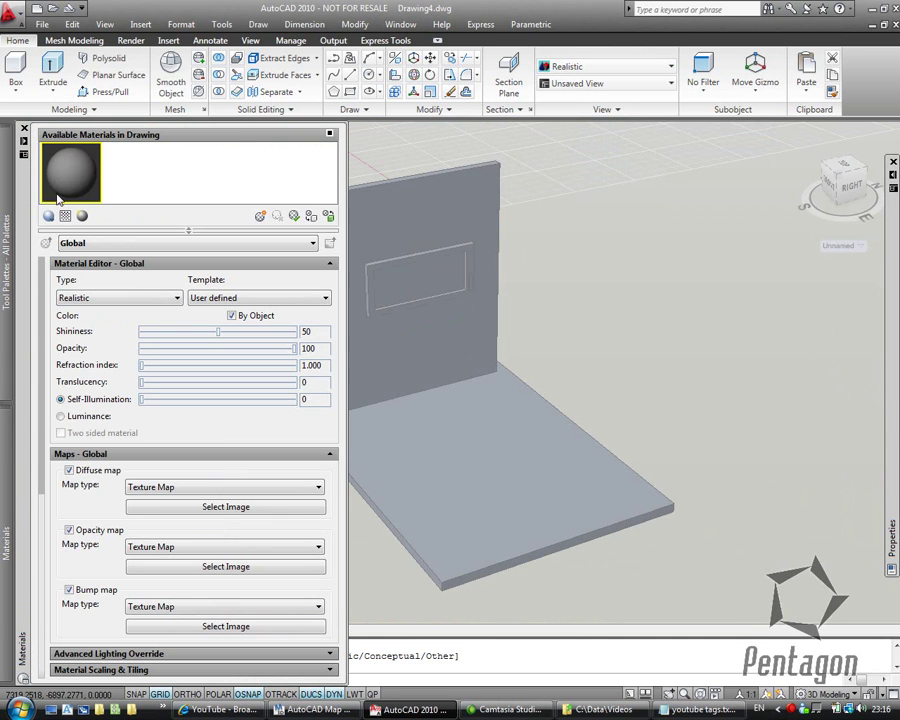
{"action": "mouse_move", "coordinate": [8, 225]}
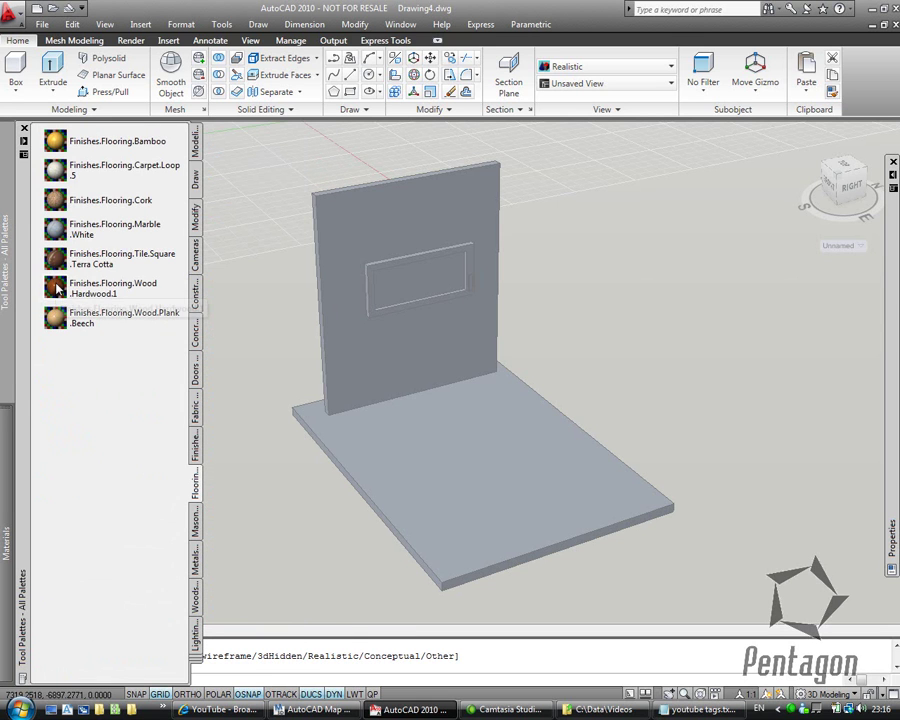
{"action": "left_click", "coordinate": [55, 287]}
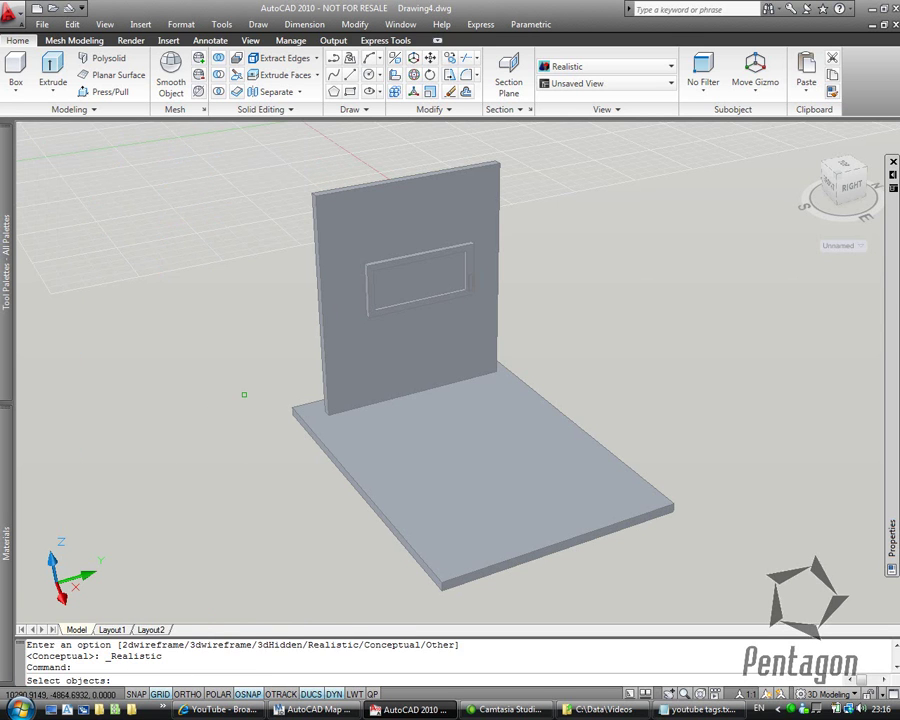
{"action": "key", "text": "Escape"}
{"action": "mouse_move", "coordinate": [5, 505]}
- Load the Finishes.Gypsum Board.Painted.White material into the drawing without assigning it to any object
{"action": "mouse_move", "coordinate": [4, 237]}
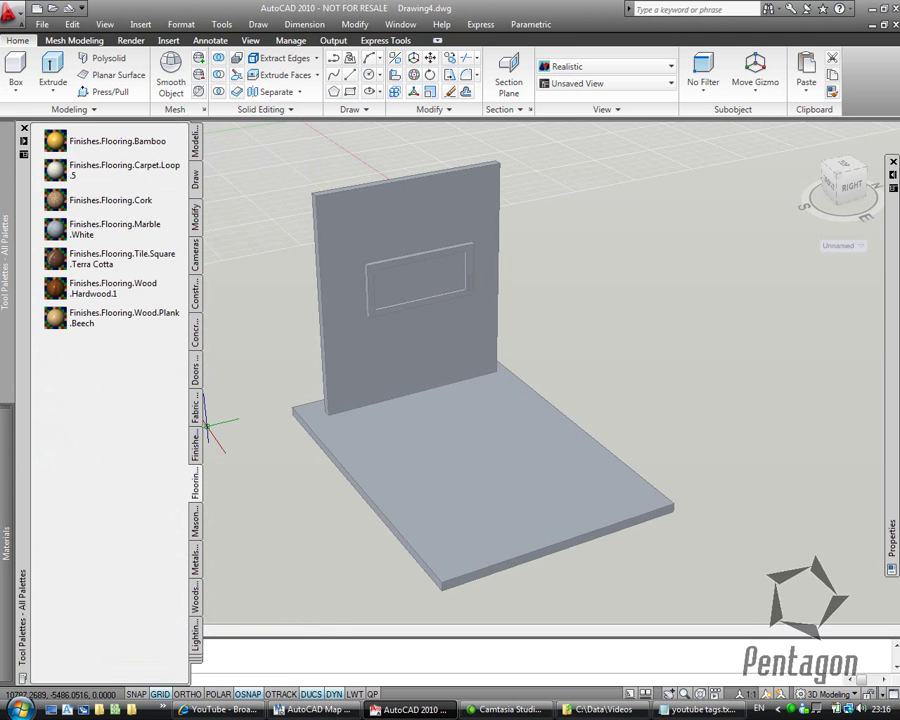
{"action": "left_click", "coordinate": [196, 447]}
{"action": "left_click", "coordinate": [61, 260]}
{"action": "left_click_drag", "start_coordinate": [258, 200], "coordinate": [265, 195]}
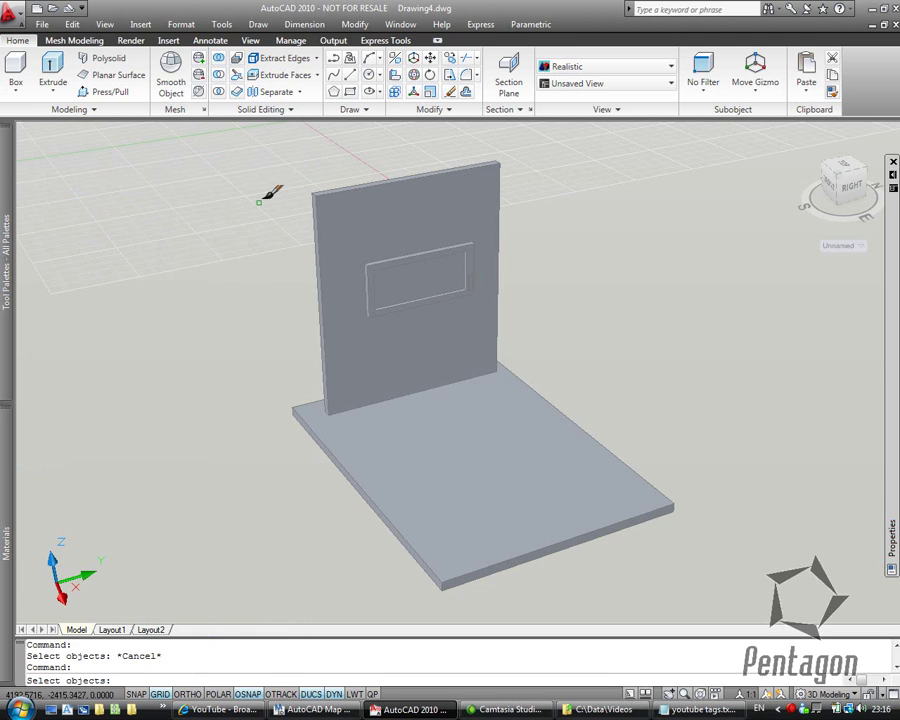
{"action": "key", "text": "Escape"}
{"action": "mouse_move", "coordinate": [4, 383]}
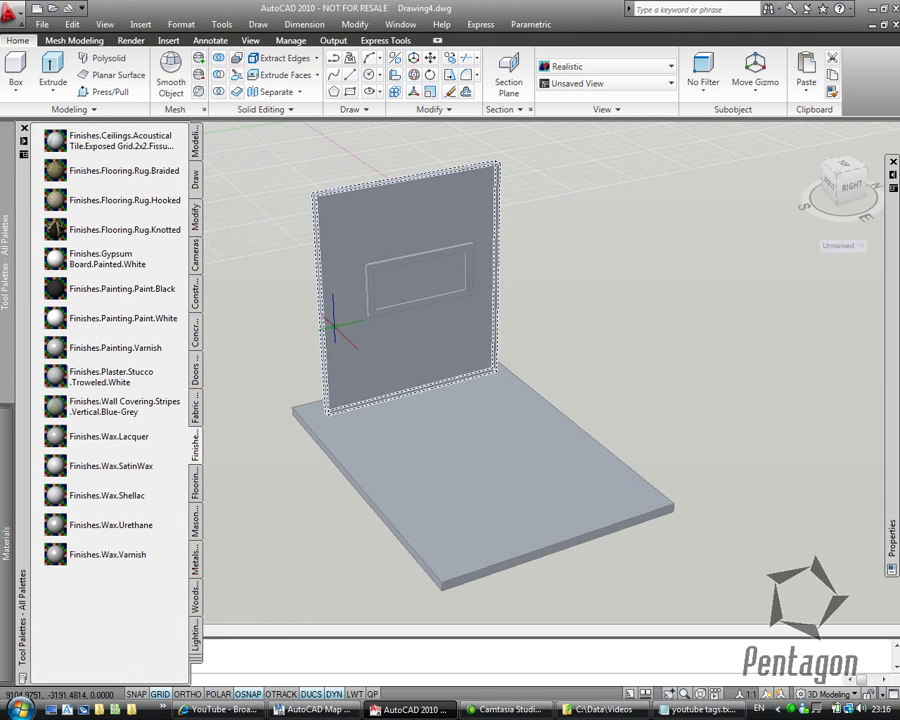
- Apply the Finishes.Flooring.Wood.Hardwood.1 material from the drawing's available materials to the floor slab
{"action": "mouse_move", "coordinate": [14, 436]}
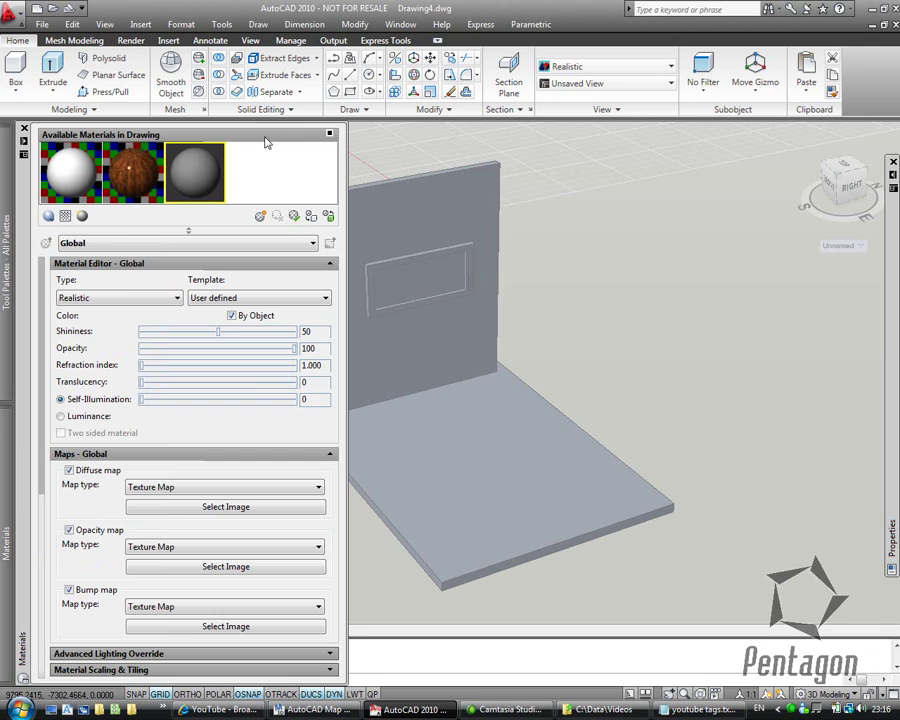
{"action": "right_click", "coordinate": [141, 177]}
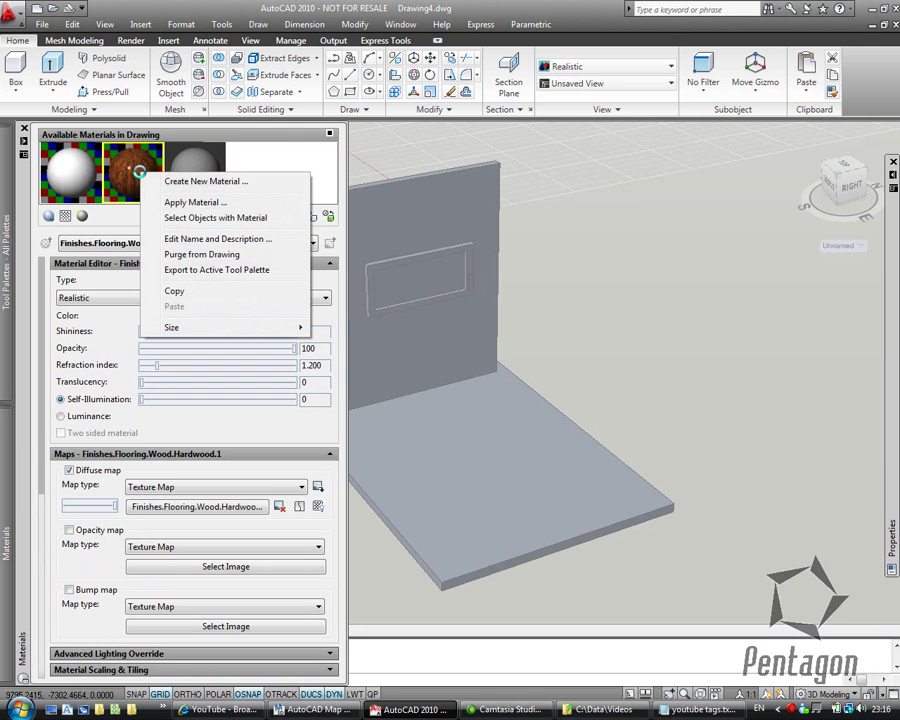
{"action": "left_click", "coordinate": [194, 203]}
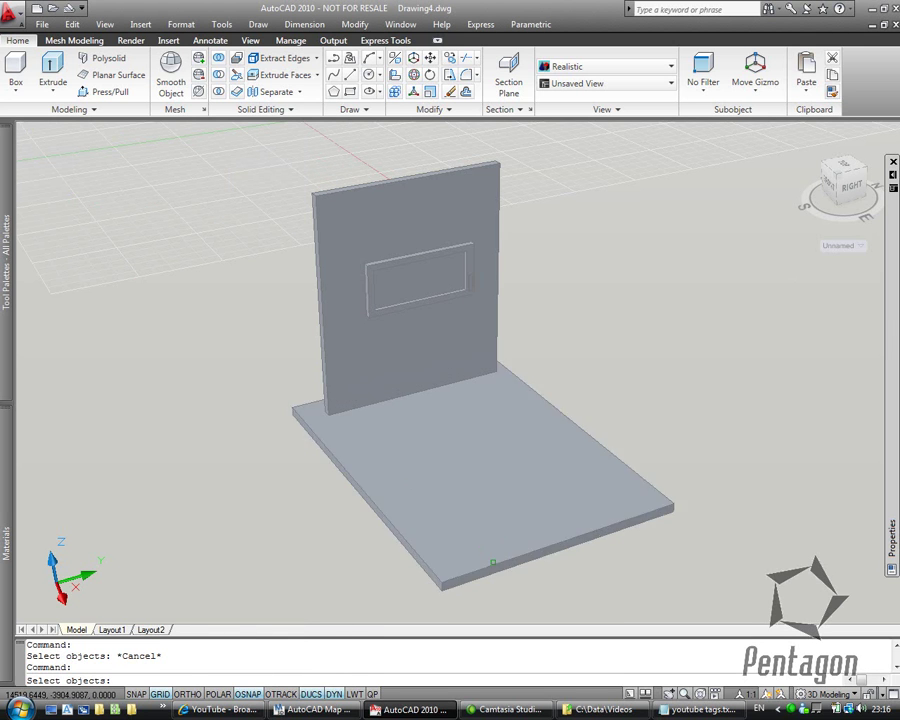
{"action": "left_click", "coordinate": [493, 560]}
{"action": "key", "text": "Escape"}
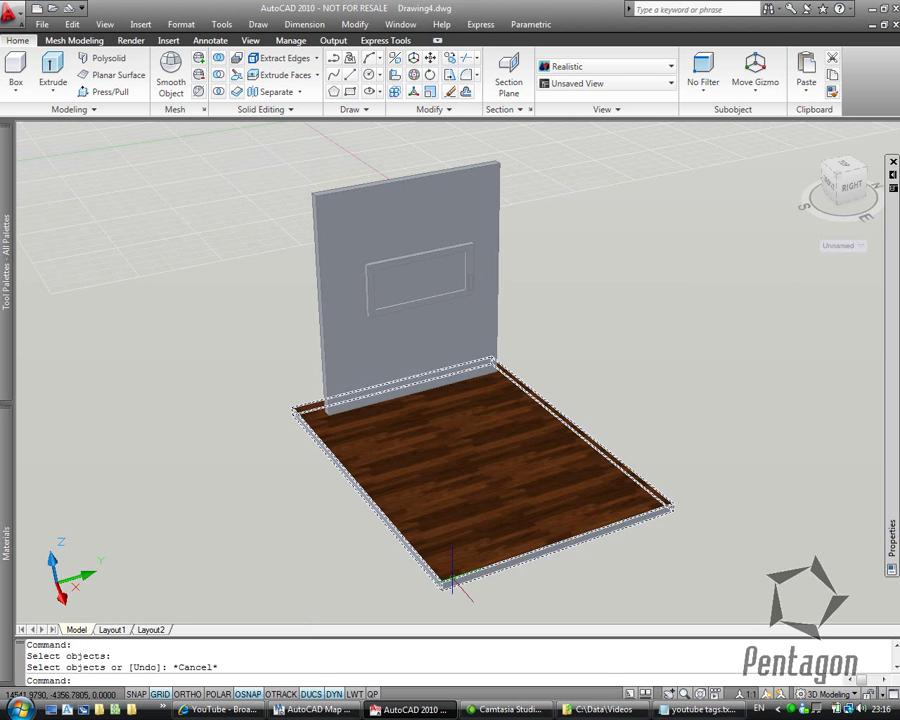
- Apply the Finishes.Gypsum Board.Painted.White material from the drawing's available materials to the wall
{"action": "scroll", "coordinate": [372, 580], "scroll_direction": "up", "scroll_amount": 3}
{"action": "mouse_move", "coordinate": [362, 573]}
{"action": "middle_mouse_down", "text": "shift"}
{"action": "mouse_move", "coordinate": [358, 538]}
{"action": "mouse_move", "coordinate": [376, 502]}
{"action": "mouse_move", "coordinate": [366, 570]}
{"action": "middle_mouse_up", "text": "shift"}
{"action": "scroll", "coordinate": [366, 570], "scroll_direction": "down", "scroll_amount": 3}
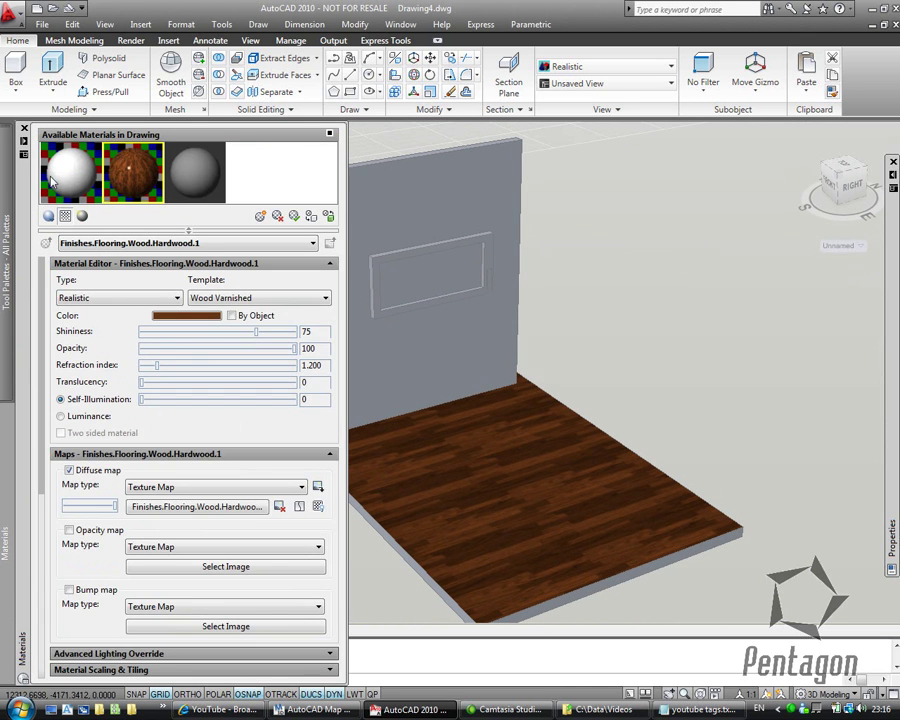
{"action": "right_click", "coordinate": [60, 172]}
{"action": "left_click", "coordinate": [115, 201]}
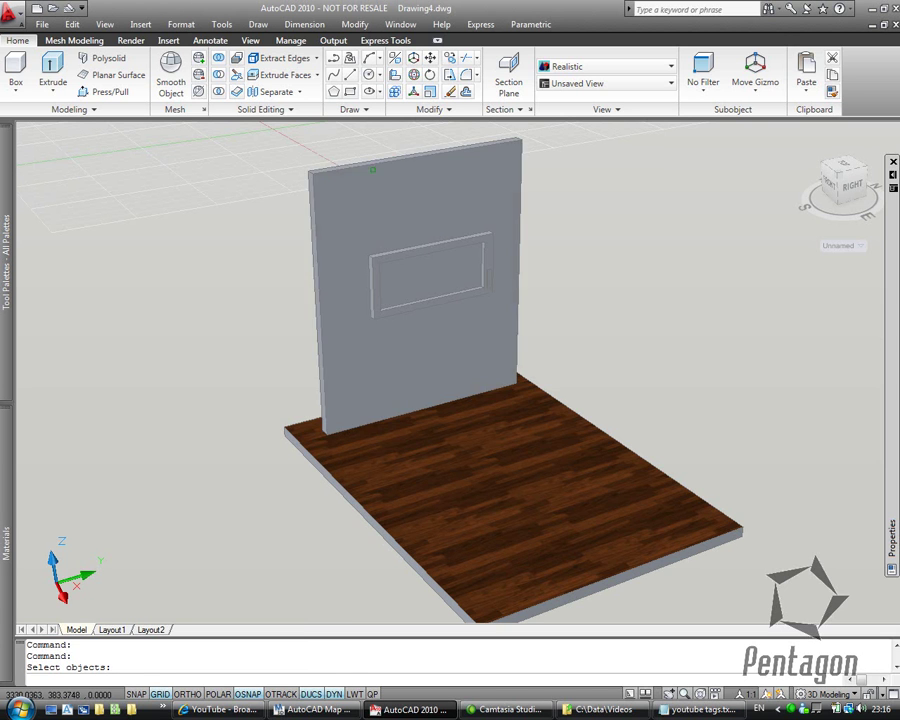
{"action": "left_click", "coordinate": [373, 169]}
{"action": "right_click", "coordinate": [261, 210]}
{"action": "left_click", "coordinate": [280, 220]}
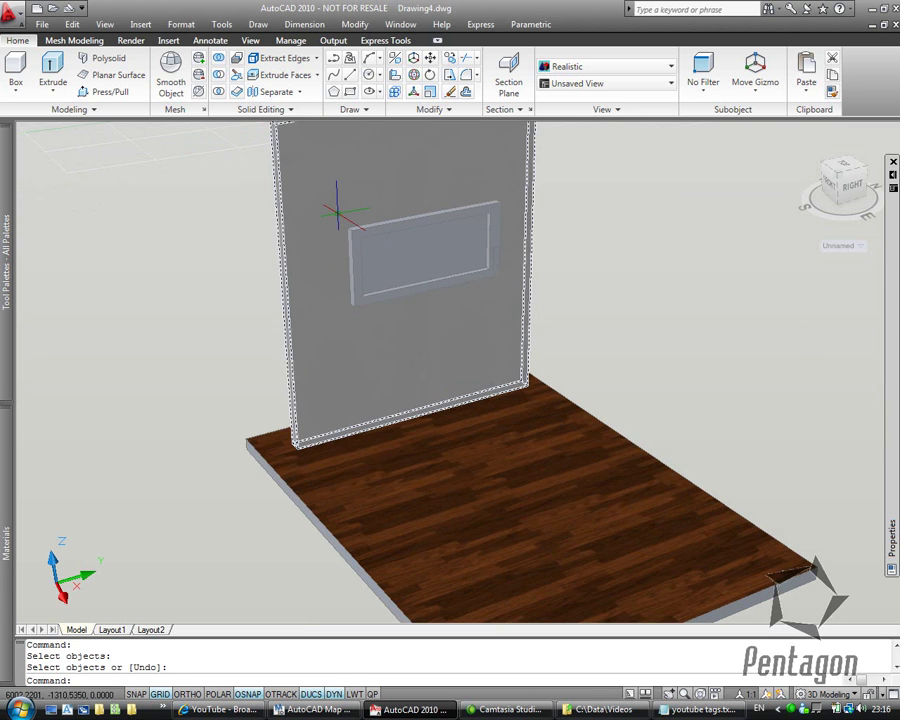
- Examine the wall's applied material and the recessed panel with its frame from several angles and up close
{"action": "middle_click_drag", "start_coordinate": [335, 207], "coordinate": [315, 388], "text": "shift"}
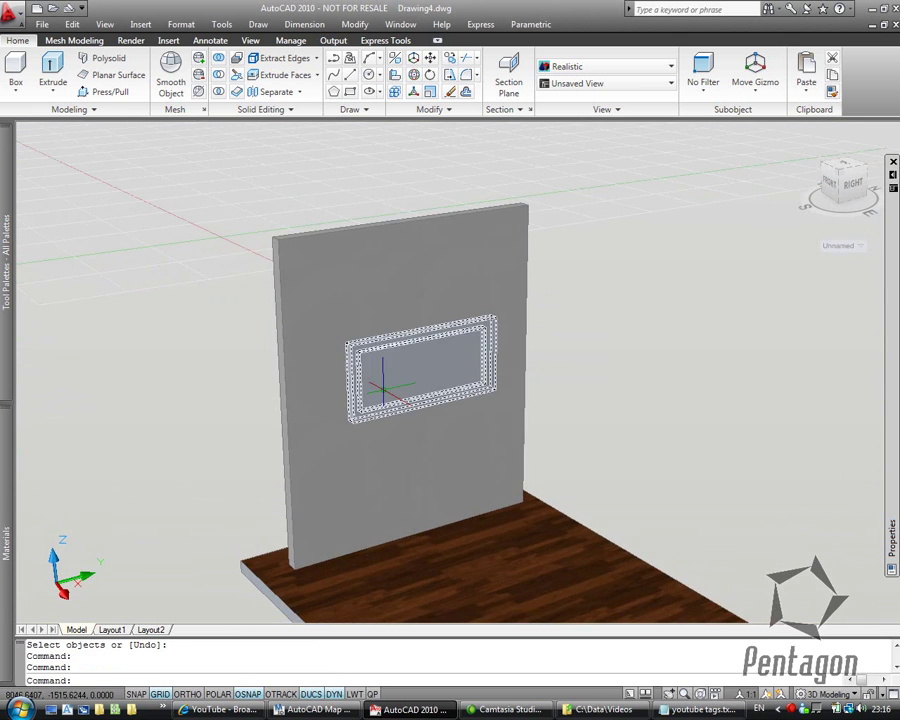
{"action": "scroll", "coordinate": [383, 390], "scroll_direction": "up", "scroll_amount": 3}
{"action": "scroll", "coordinate": [383, 390], "scroll_direction": "down", "scroll_amount": 4}
{"action": "scroll", "coordinate": [460, 372], "scroll_direction": "down", "scroll_amount": 2}
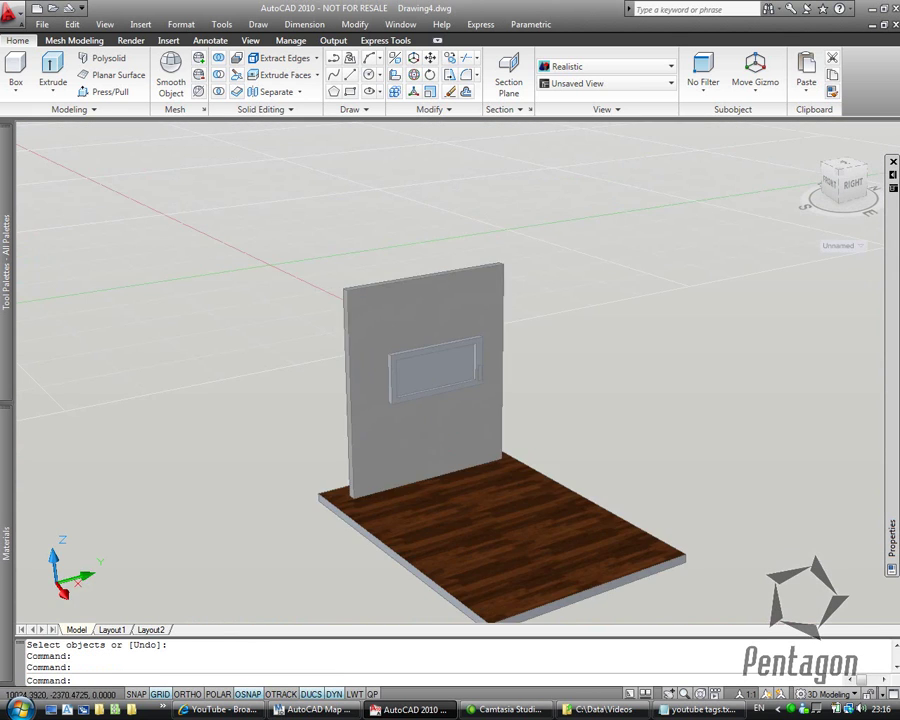
{"action": "mouse_move", "coordinate": [430, 424]}
{"action": "middle_mouse_down", "text": "shift"}
{"action": "mouse_move", "coordinate": [412, 452]}
{"action": "mouse_move", "coordinate": [432, 404]}
{"action": "middle_mouse_up", "text": "shift"}
{"action": "scroll", "coordinate": [466, 362], "scroll_direction": "up", "scroll_amount": 3}
{"action": "scroll", "coordinate": [430, 395], "scroll_direction": "up", "scroll_amount": 2}
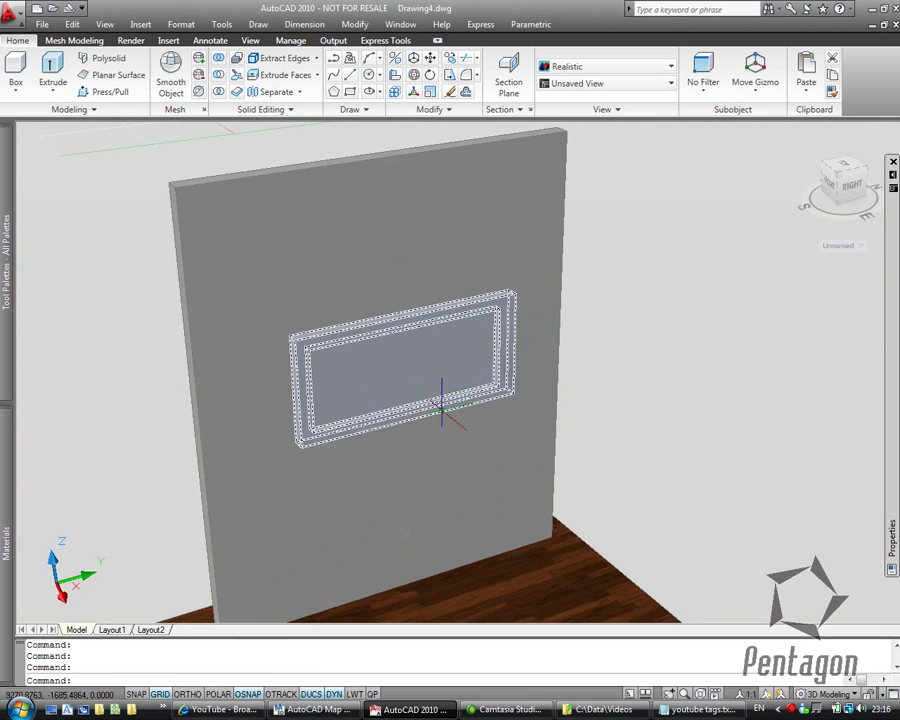
{"action": "middle_click_drag", "start_coordinate": [421, 500], "coordinate": [464, 434], "text": "shift"}
{"action": "scroll", "coordinate": [442, 442], "scroll_direction": "up", "scroll_amount": 1}
- Create a new material named Jack-Lost using the Paint Semi Gloss template
{"action": "mouse_move", "coordinate": [2, 296]}
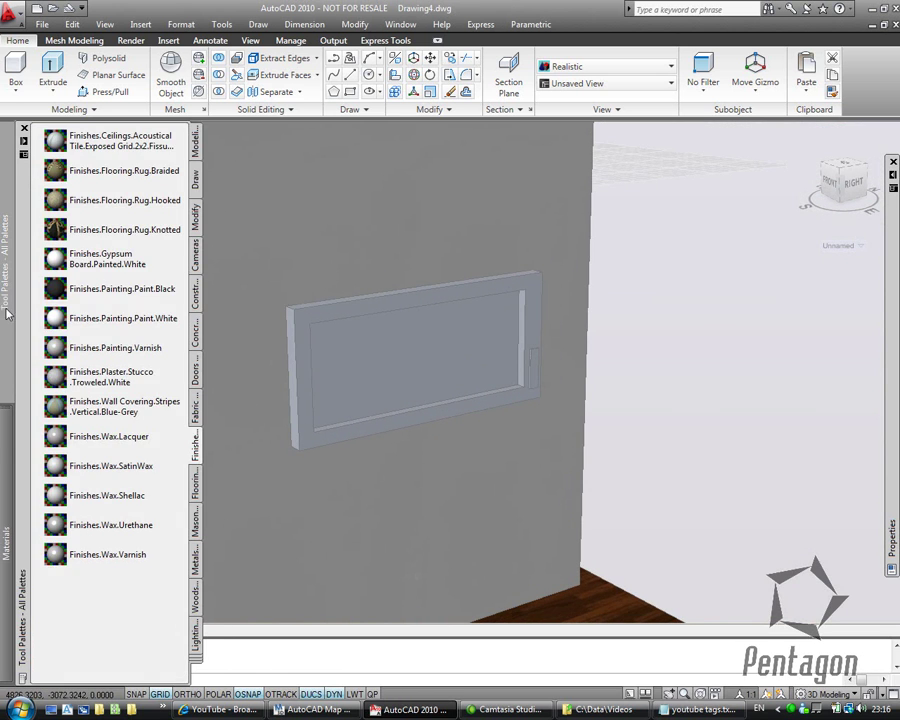
{"action": "mouse_move", "coordinate": [3, 445]}
{"action": "right_click", "coordinate": [248, 176]}
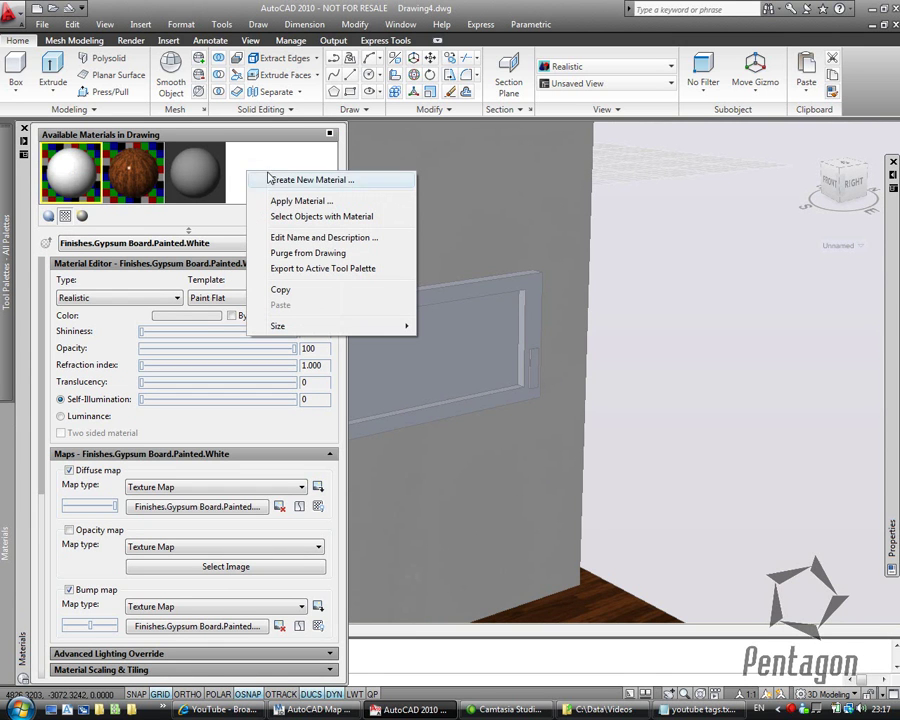
{"action": "left_click", "coordinate": [275, 185]}
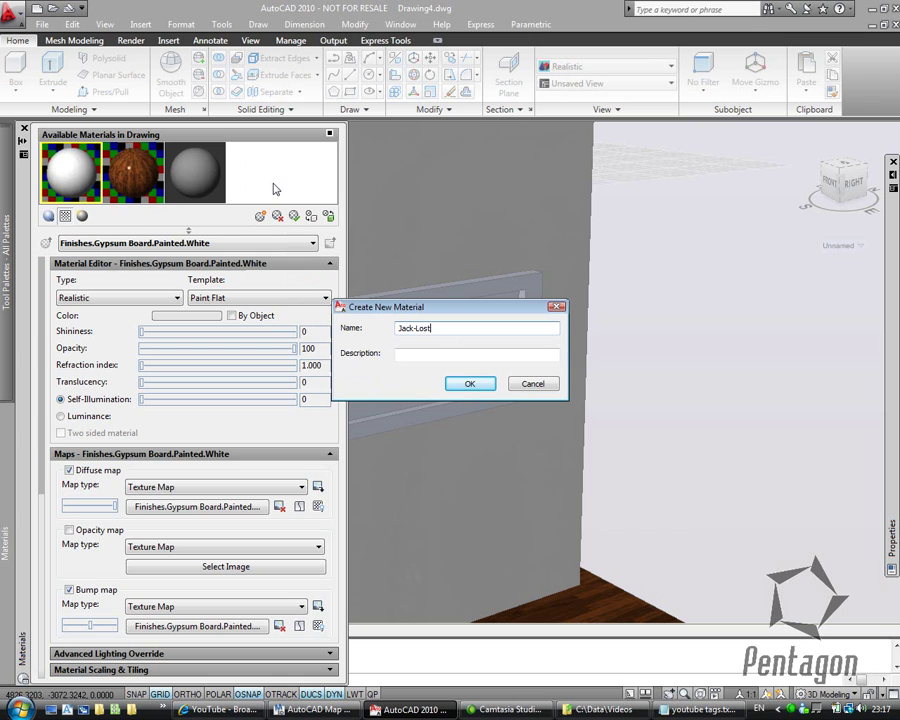
{"action": "left_click", "coordinate": [482, 383]}
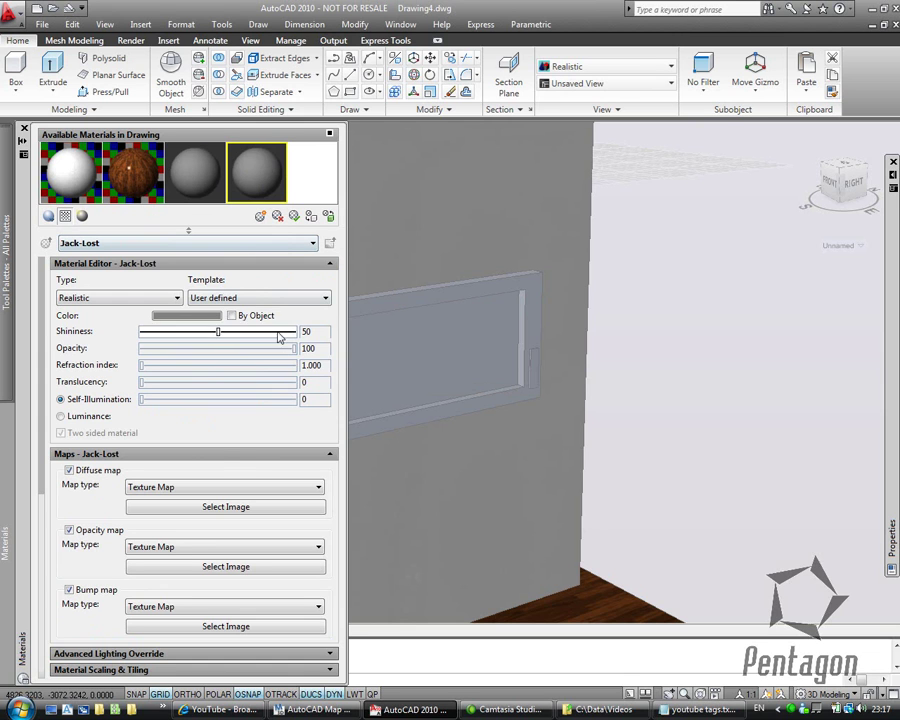
{"action": "left_click", "coordinate": [322, 298]}
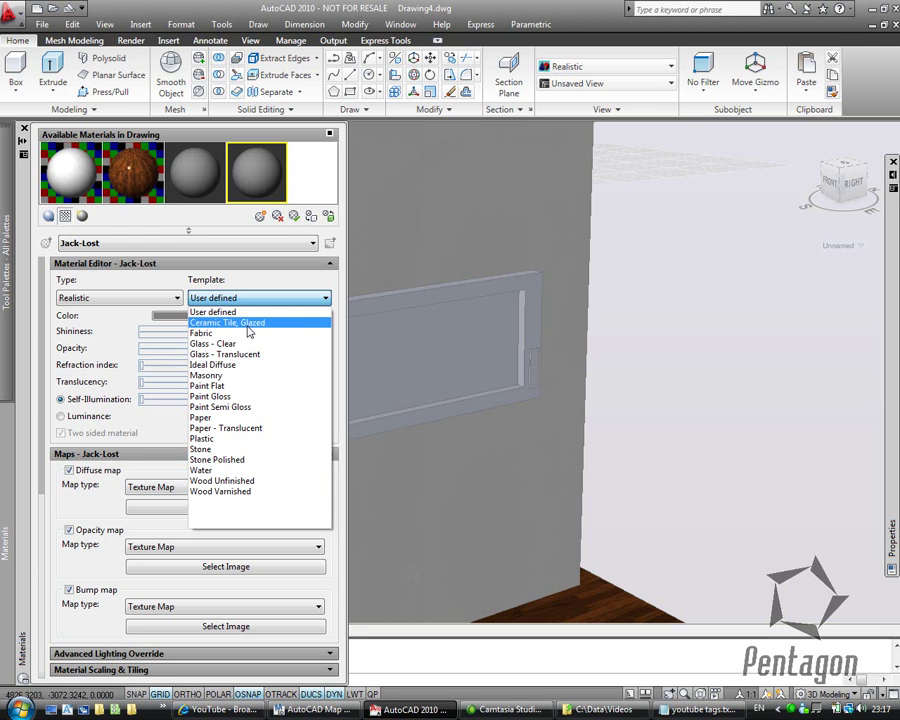
{"action": "left_click", "coordinate": [219, 408]}
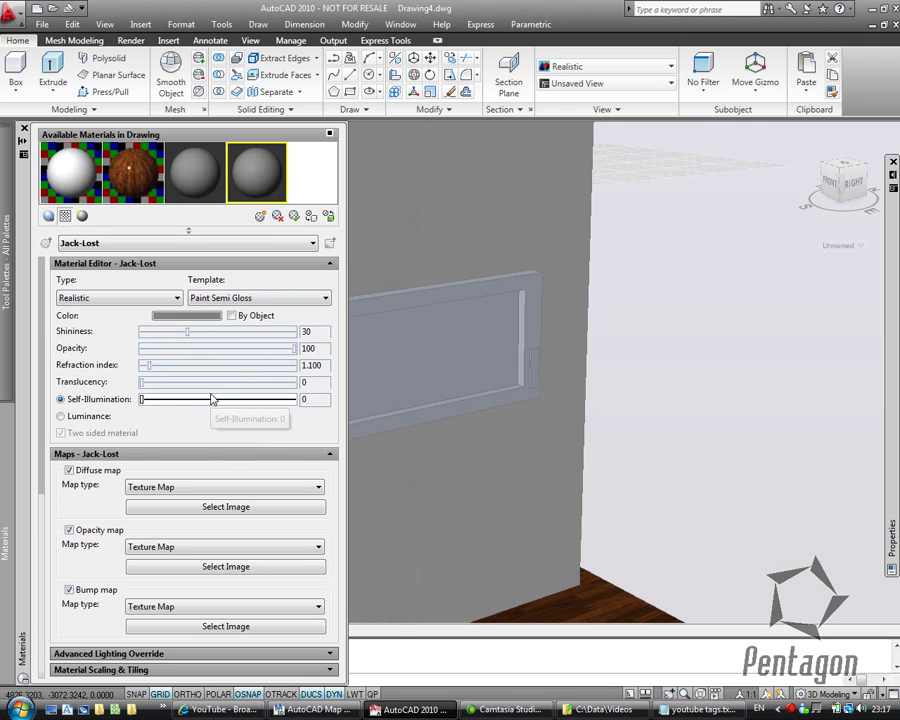
- Assign the image lost.jpg as the diffuse texture map of the Jack-Lost material
{"action": "left_click", "coordinate": [331, 264]}
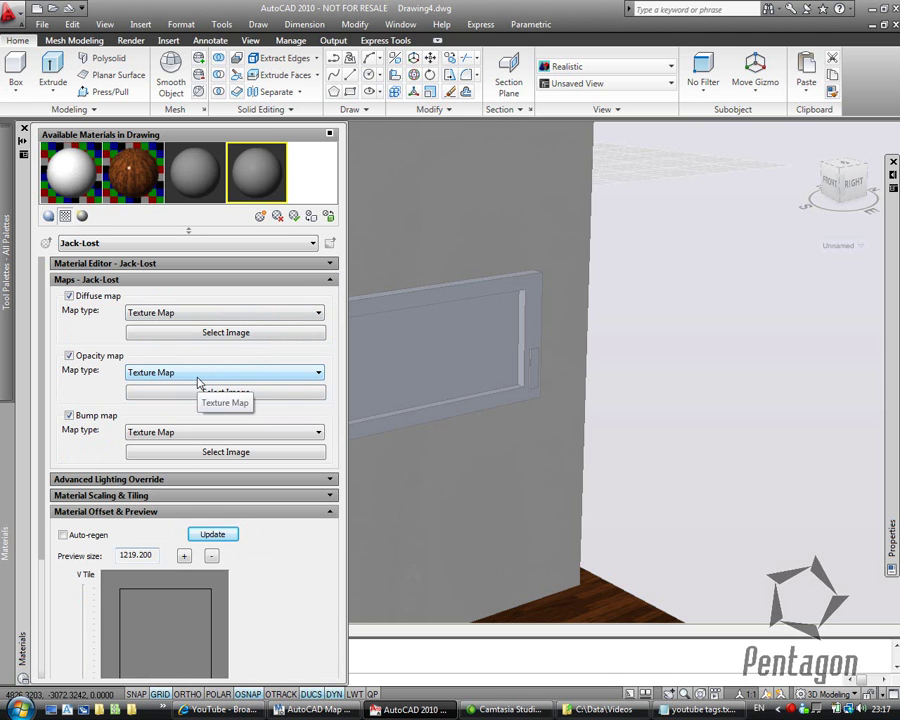
{"action": "left_click", "coordinate": [226, 334]}
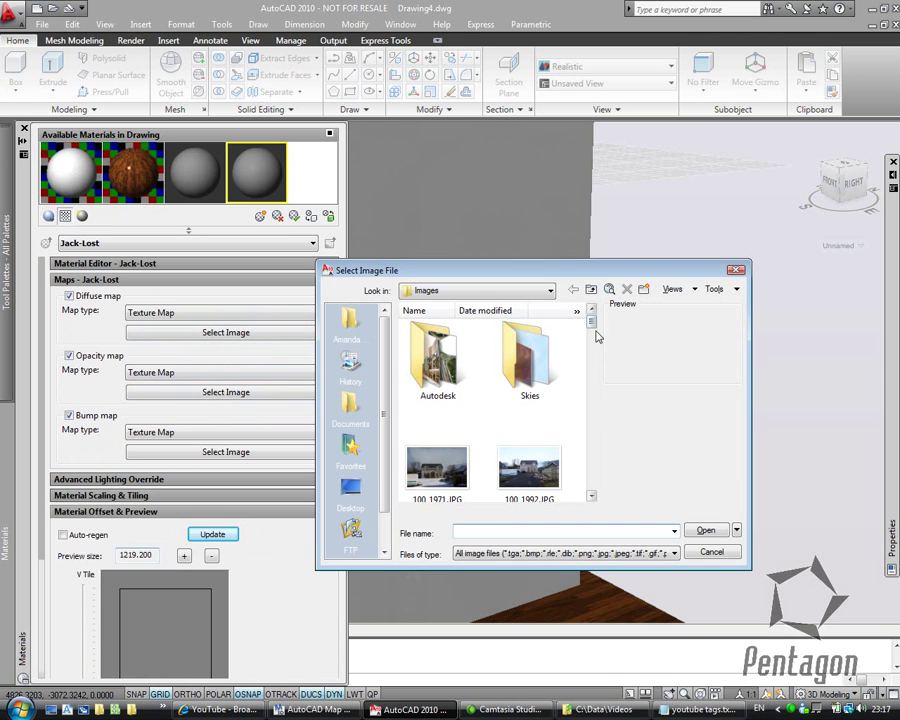
{"action": "left_click_drag", "start_coordinate": [595, 327], "coordinate": [595, 428]}
{"action": "left_click", "coordinate": [529, 380]}
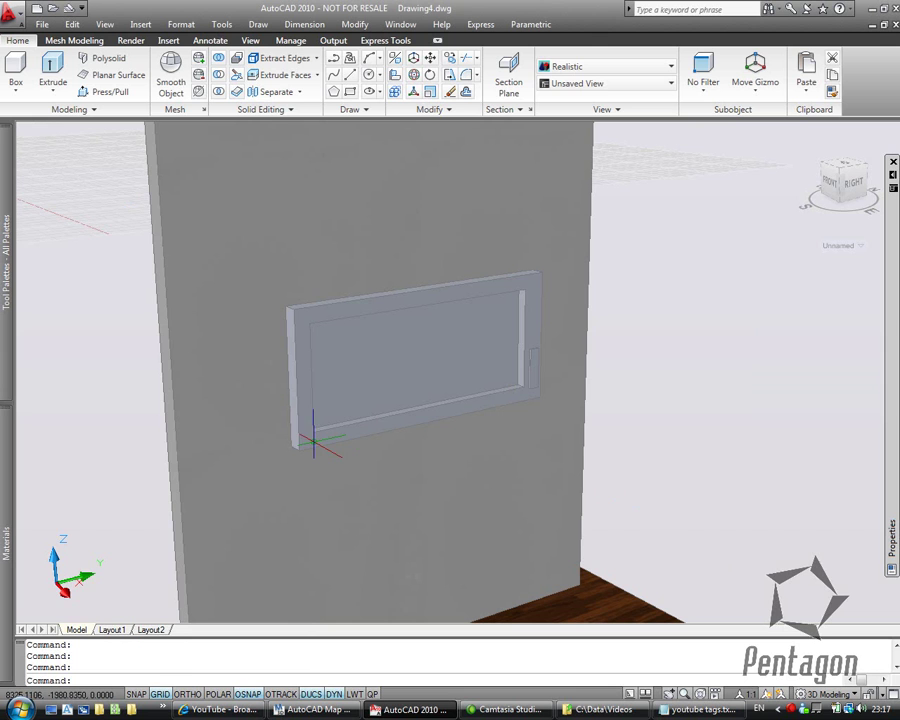
- Set the Jack-Lost material's scale units to Fit to Gizmo
{"action": "mouse_move", "coordinate": [4, 287]}
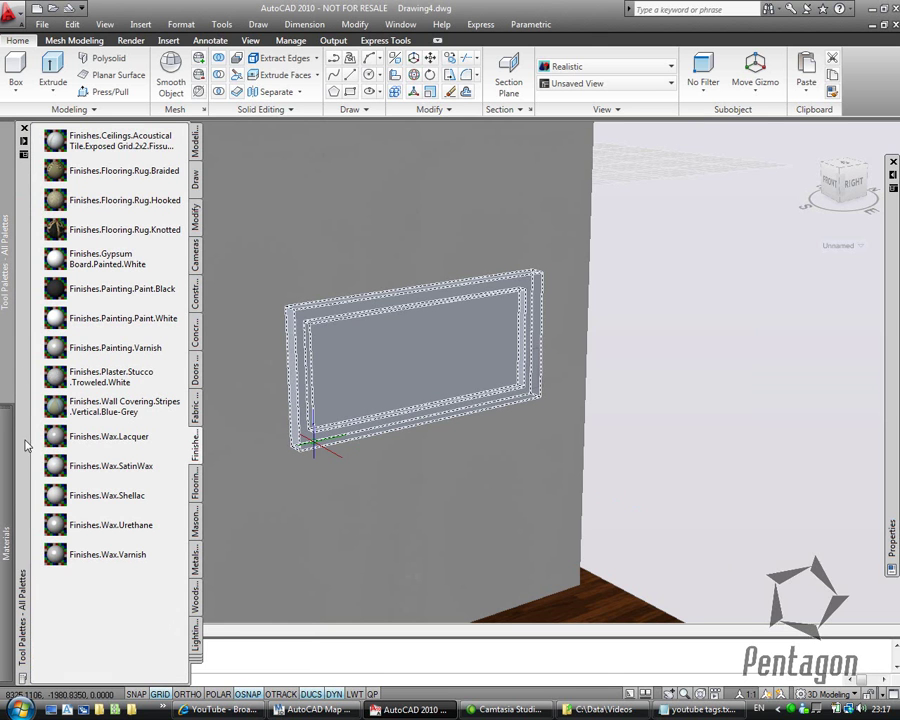
{"action": "mouse_move", "coordinate": [13, 452]}
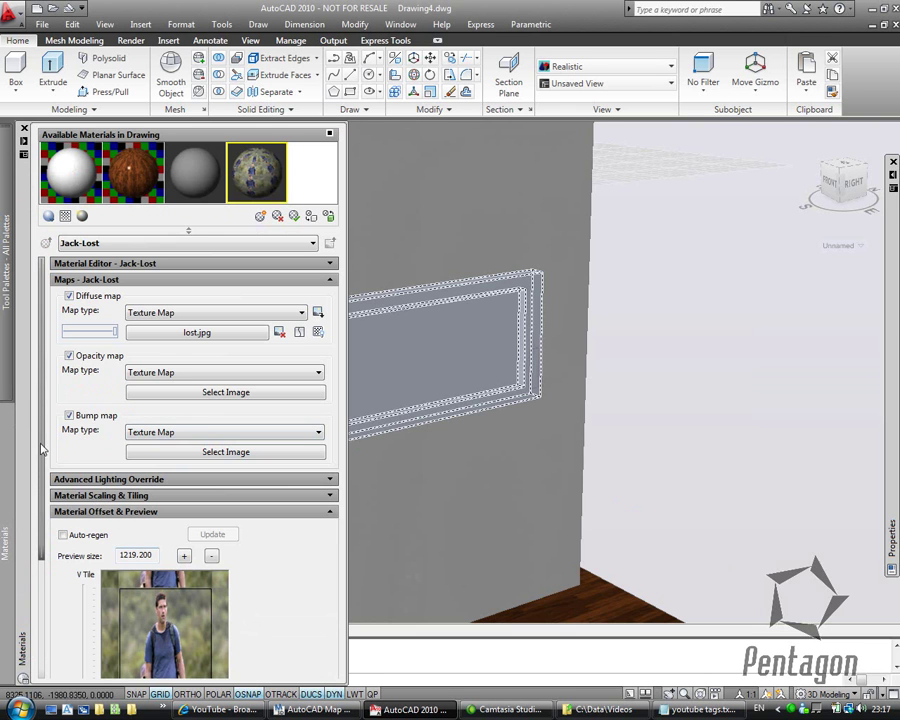
{"action": "scroll", "coordinate": [33, 447], "scroll_direction": "down", "scroll_amount": 3}
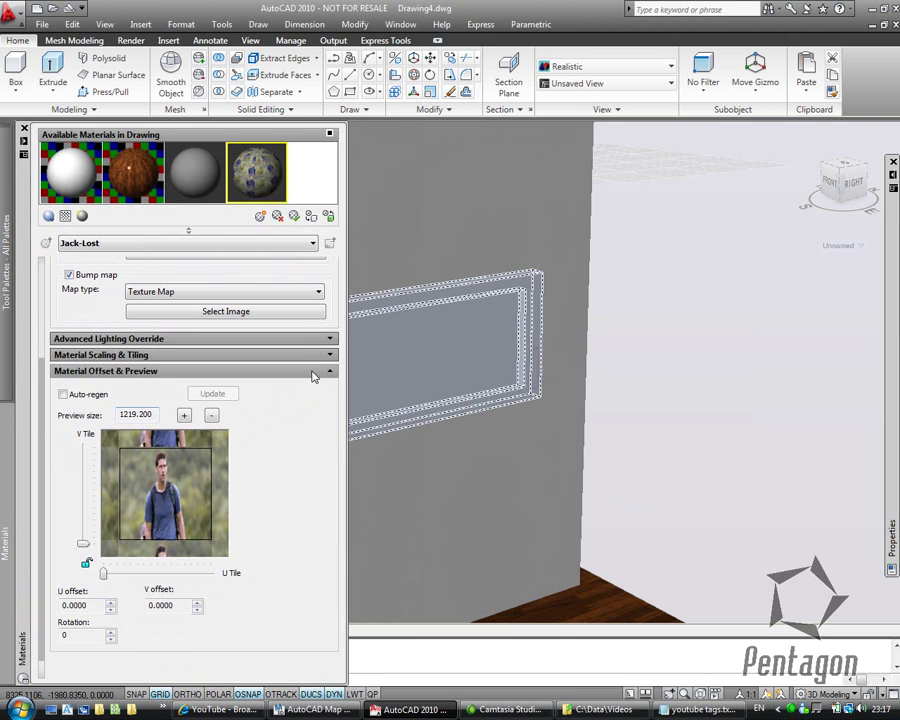
{"action": "left_click", "coordinate": [329, 356]}
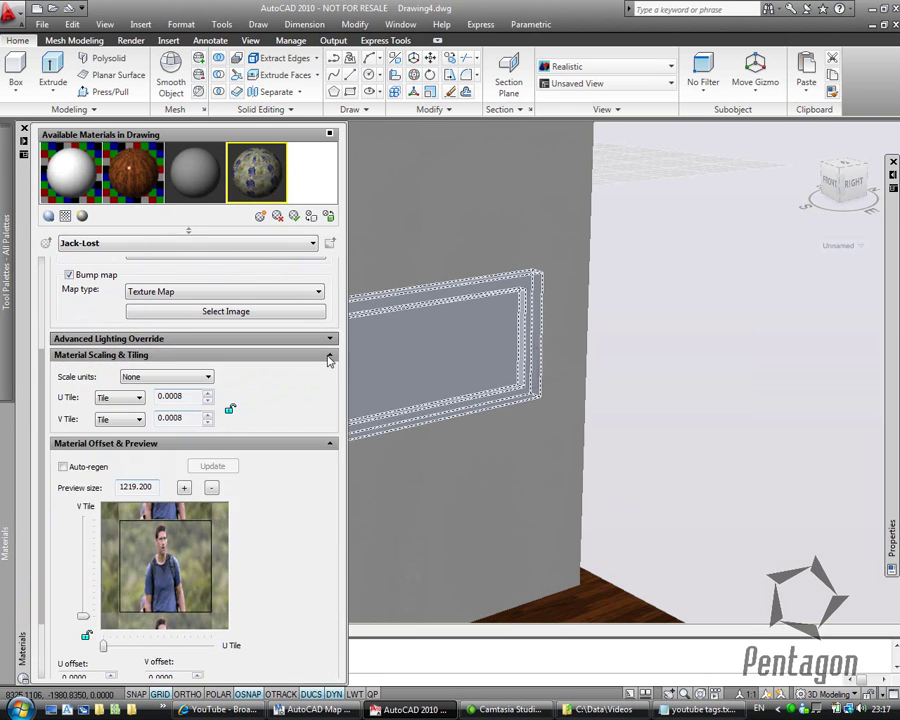
{"action": "left_click", "coordinate": [148, 377]}
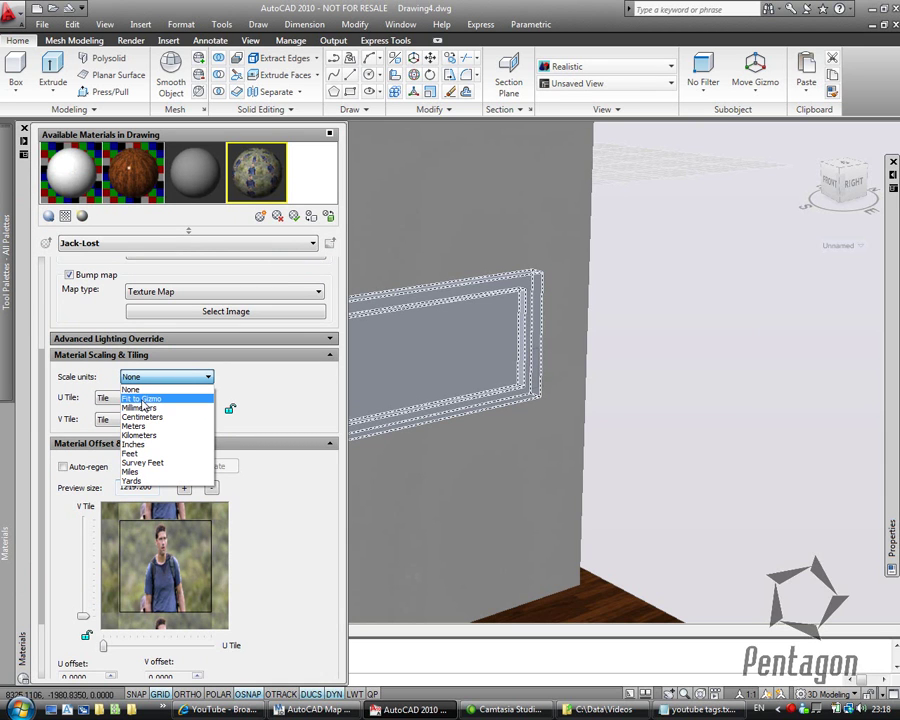
{"action": "left_click", "coordinate": [143, 399]}
- Set the Jack-Lost material's U and V tiling to None, each with a tile value of 1
{"action": "left_click", "coordinate": [125, 398]}
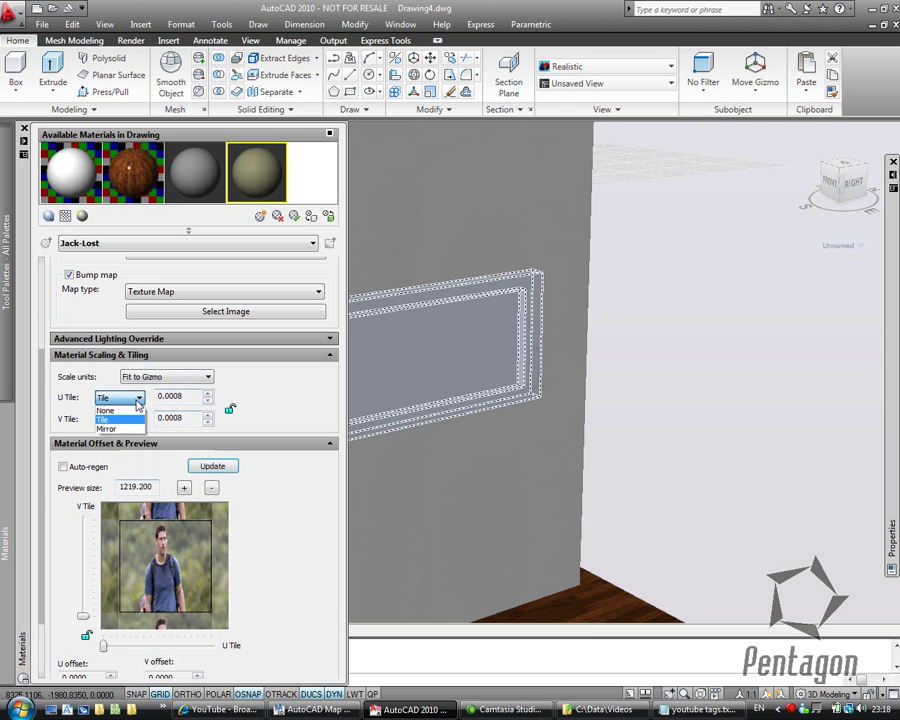
{"action": "left_click", "coordinate": [130, 411]}
{"action": "left_click", "coordinate": [132, 419]}
{"action": "left_click", "coordinate": [170, 400]}
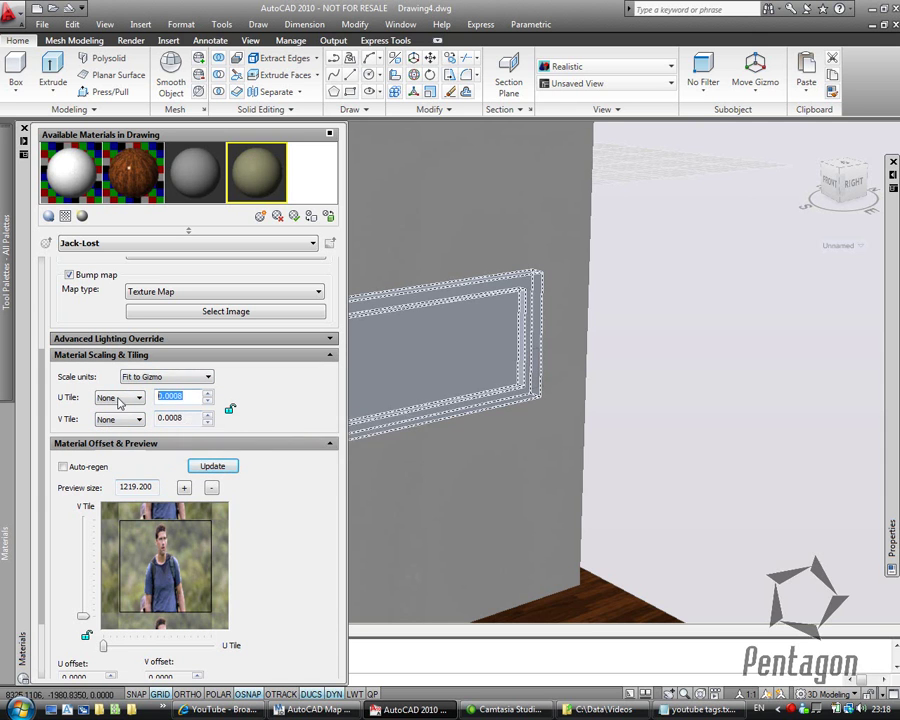
{"action": "key", "text": "Return"}
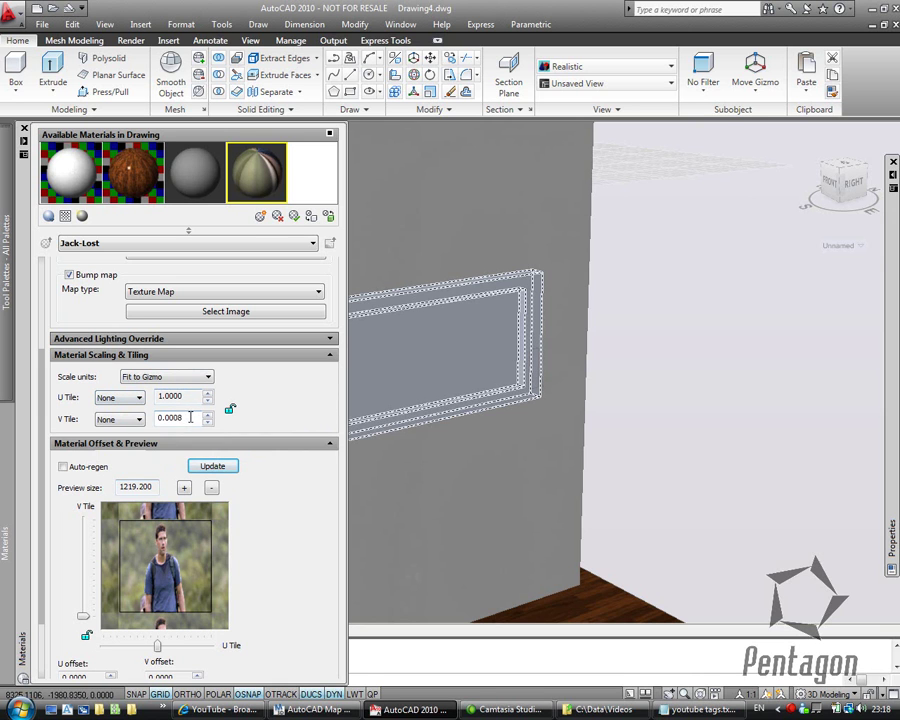
{"action": "type", "text": "1"}
{"action": "key", "text": "Return"}
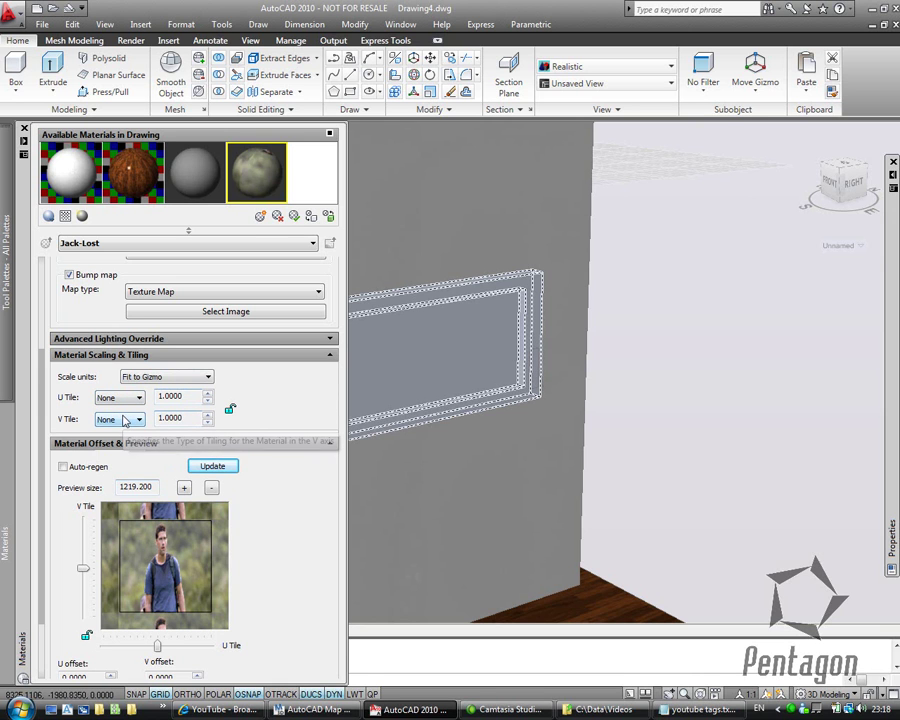
- Apply the Jack-Lost material to the recessed panel inside the frame on the wall
{"action": "right_click", "coordinate": [259, 168]}
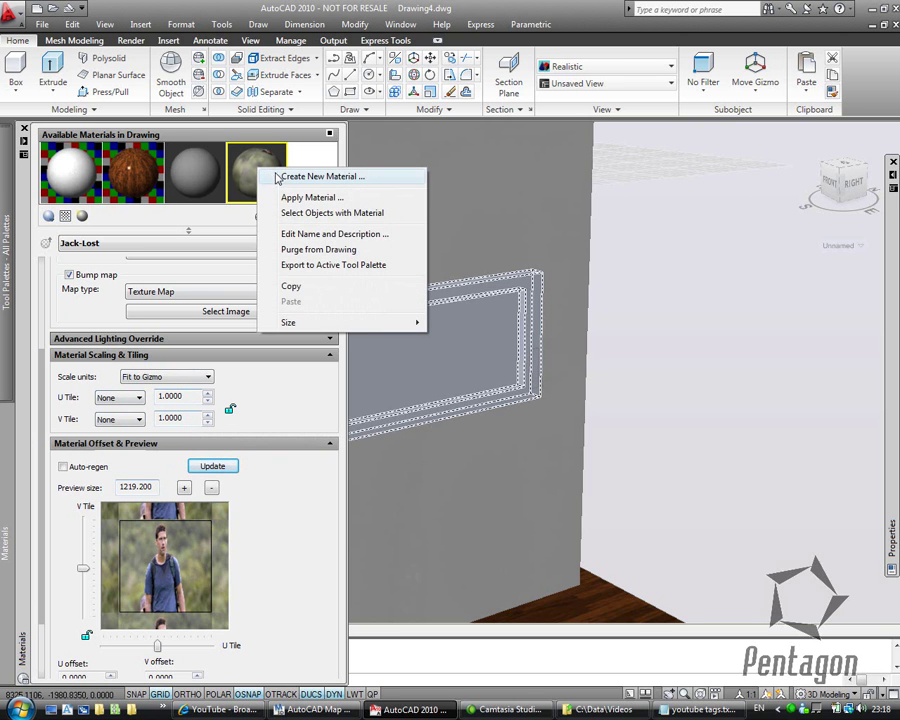
{"action": "left_click", "coordinate": [290, 197]}
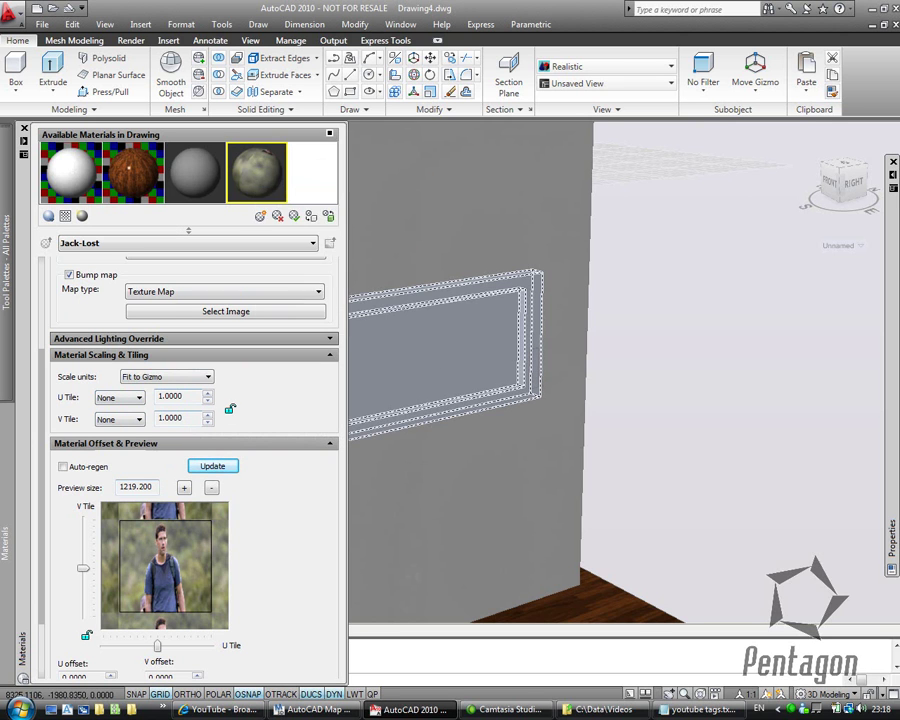
{"action": "left_click", "coordinate": [472, 340]}
{"action": "right_click", "coordinate": [582, 312]}
{"action": "left_click", "coordinate": [592, 312]}
{"action": "scroll", "coordinate": [458, 363], "scroll_direction": "up", "scroll_amount": 2}
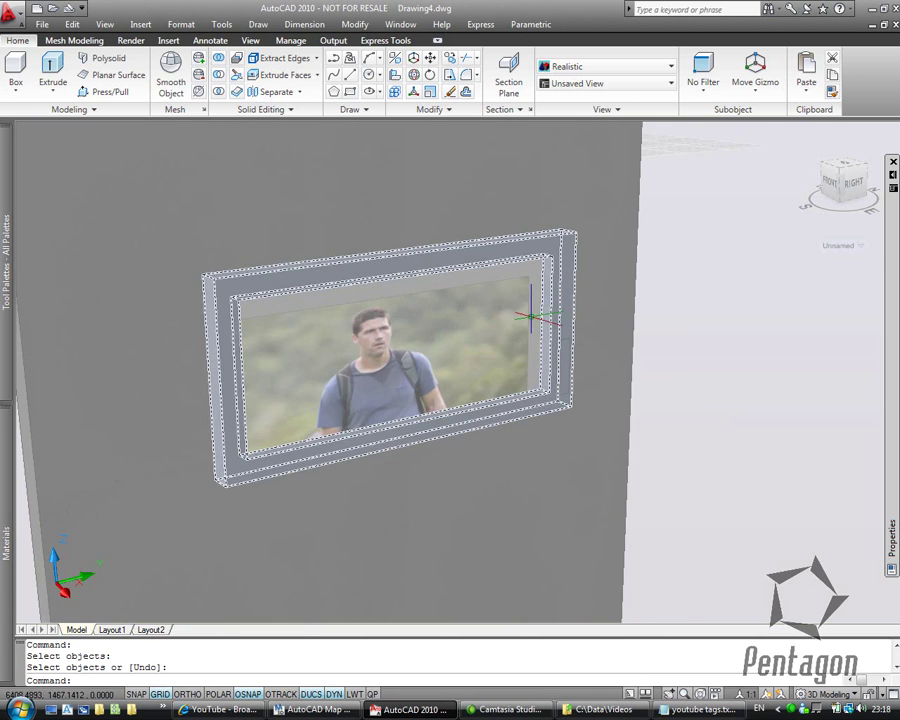
{"action": "scroll", "coordinate": [528, 297], "scroll_direction": "down", "scroll_amount": 1}
{"action": "middle_click_drag", "start_coordinate": [522, 296], "coordinate": [546, 298]}
- Set the Jack-Lost material's U and V tile values to 0.9 and check how the picture fits its frame
{"action": "mouse_move", "coordinate": [5, 450]}
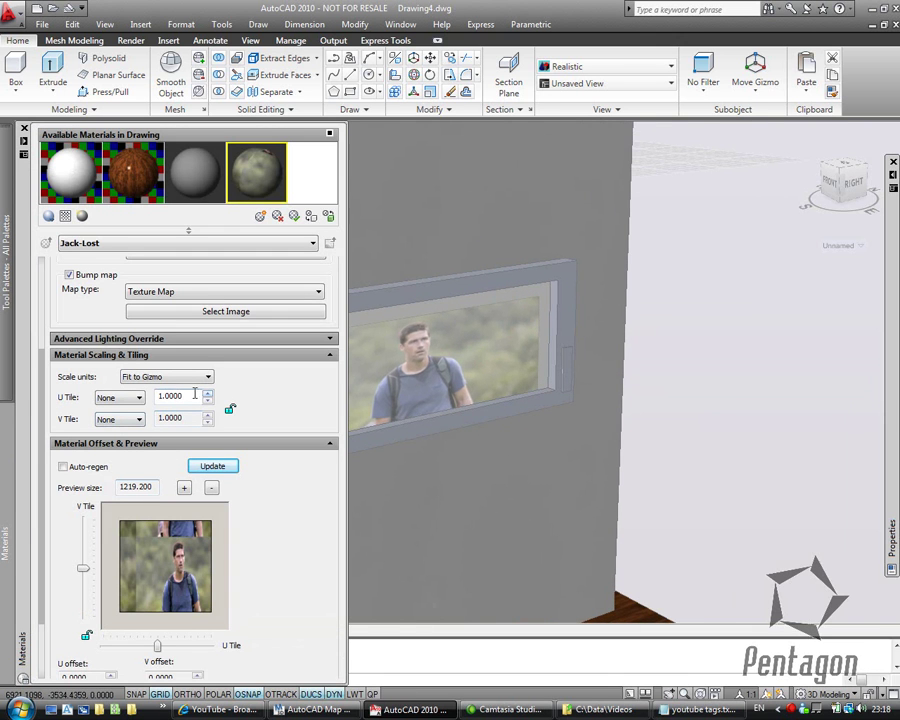
{"action": "left_click_drag", "start_coordinate": [190, 396], "coordinate": [141, 398]}
{"action": "key", "text": "Return"}
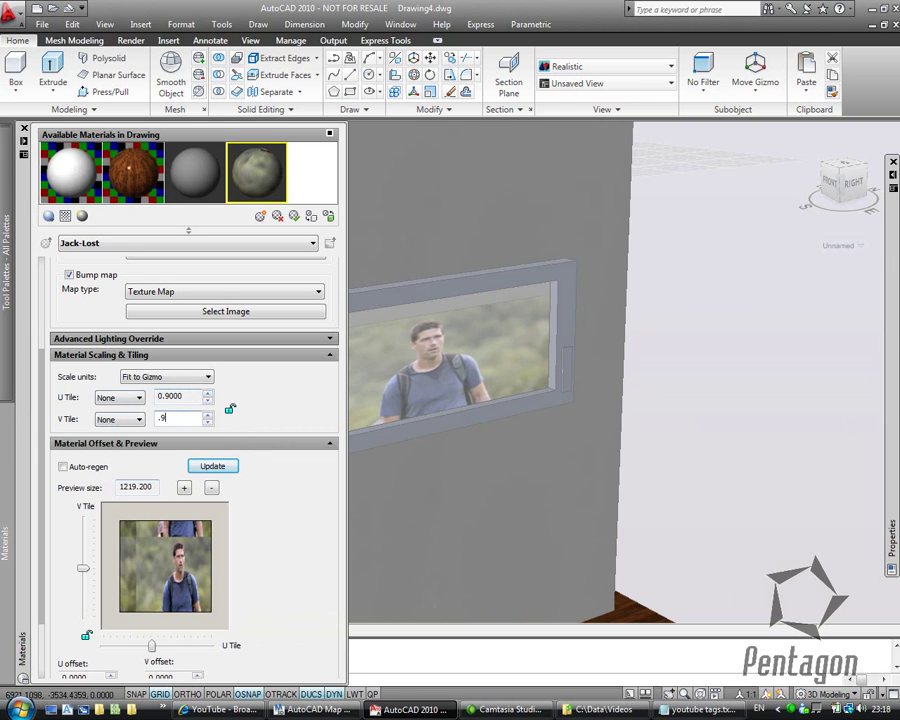
{"action": "type", "text": ".9"}
{"action": "key", "text": "Return"}
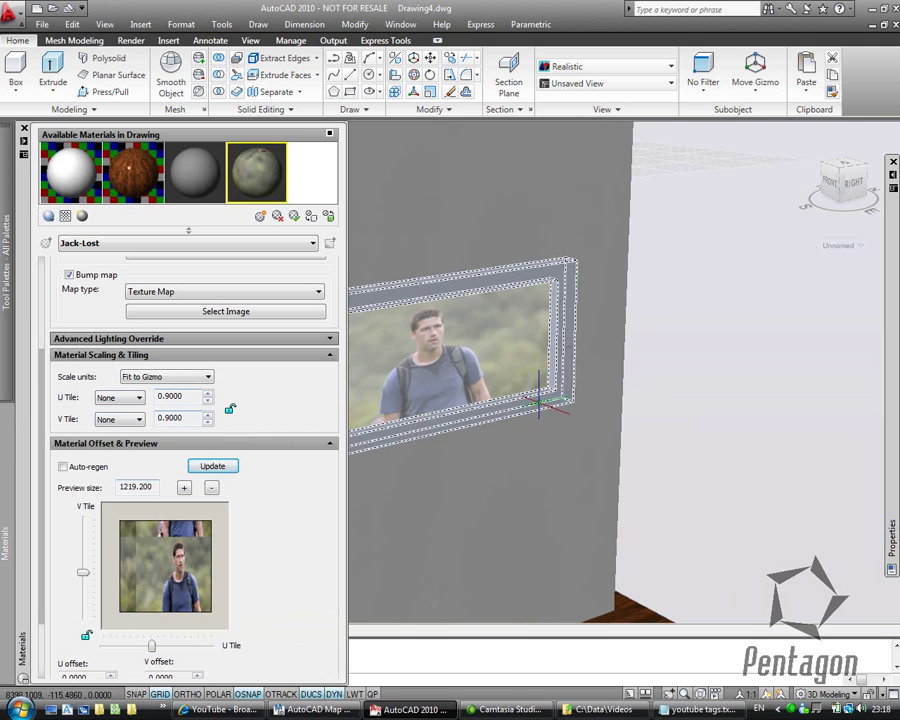
{"action": "key", "text": "Escape"}
{"action": "scroll", "coordinate": [488, 296], "scroll_direction": "down", "scroll_amount": 4}
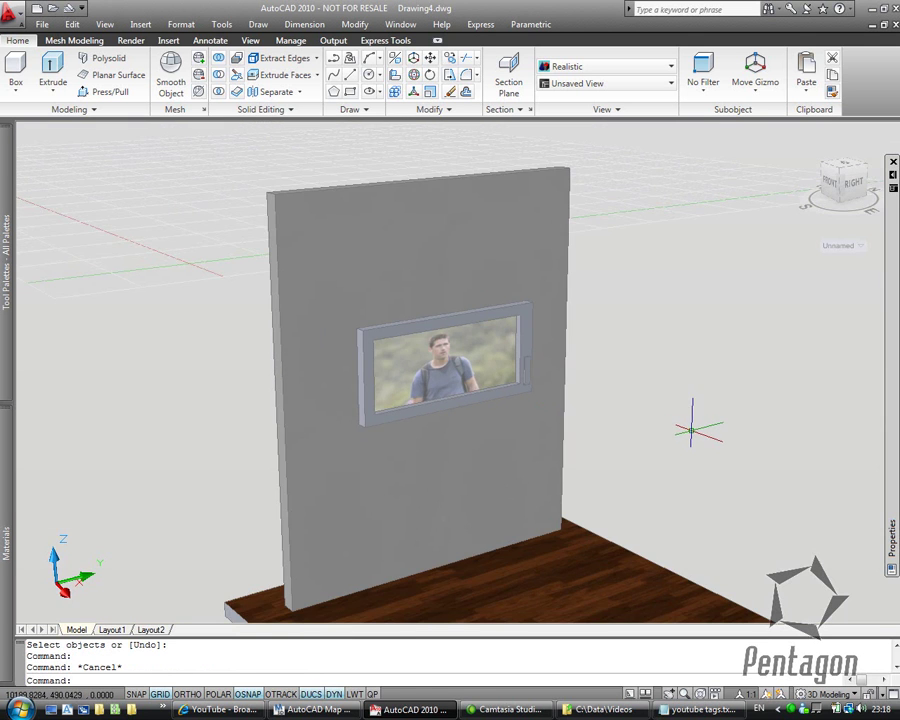
{"action": "middle_click_drag", "start_coordinate": [490, 297], "coordinate": [643, 424], "text": "shift"}
{"action": "scroll", "coordinate": [467, 372], "scroll_direction": "up", "scroll_amount": 2}
{"action": "scroll", "coordinate": [643, 426], "scroll_direction": "down", "scroll_amount": 2}
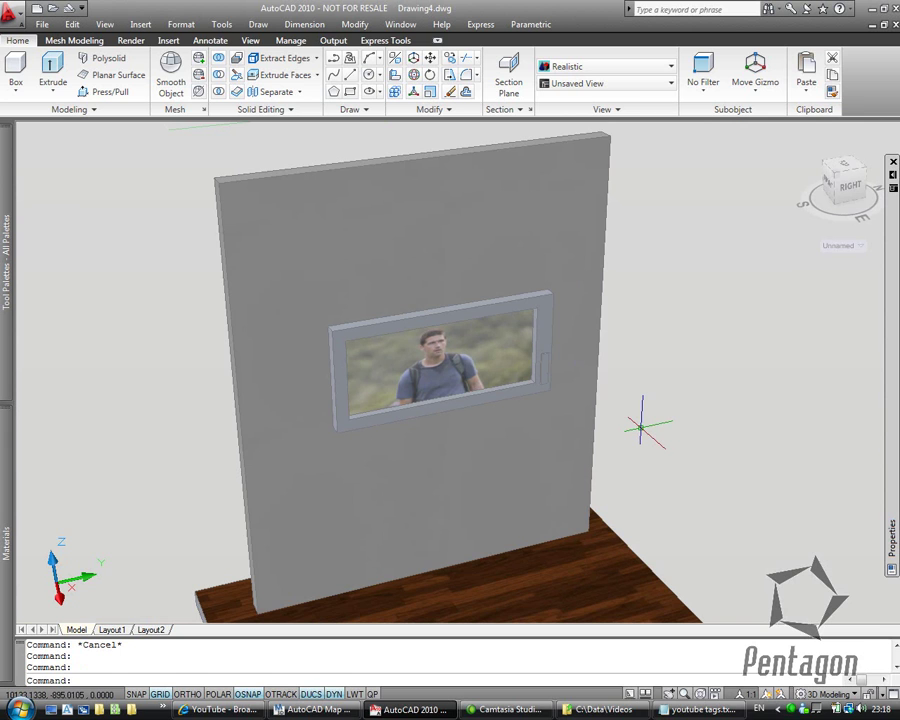